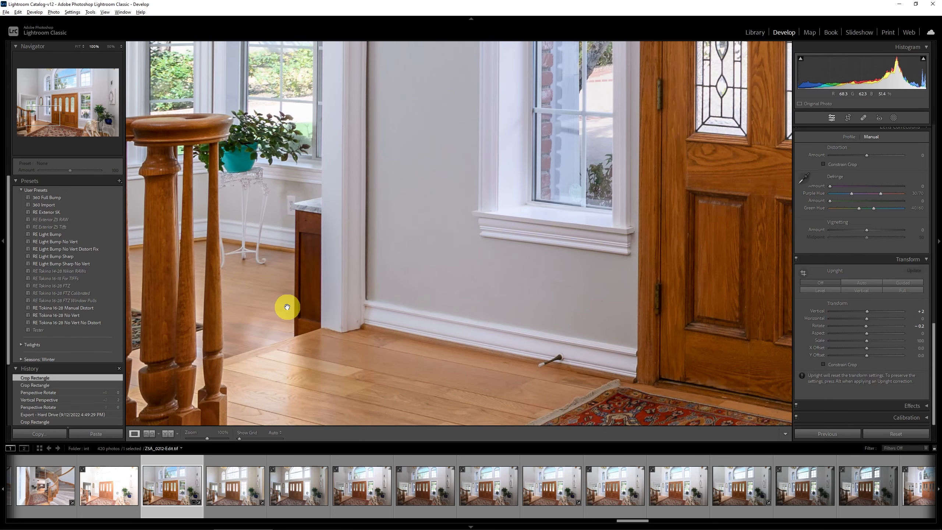
Step: Review the entryway exposures ZSA_0212, ZSA_0217, ZSA_0220, ZSA_0225 and ZSA_0226, returning to the edited ZSA_0212 image
click(431, 355)
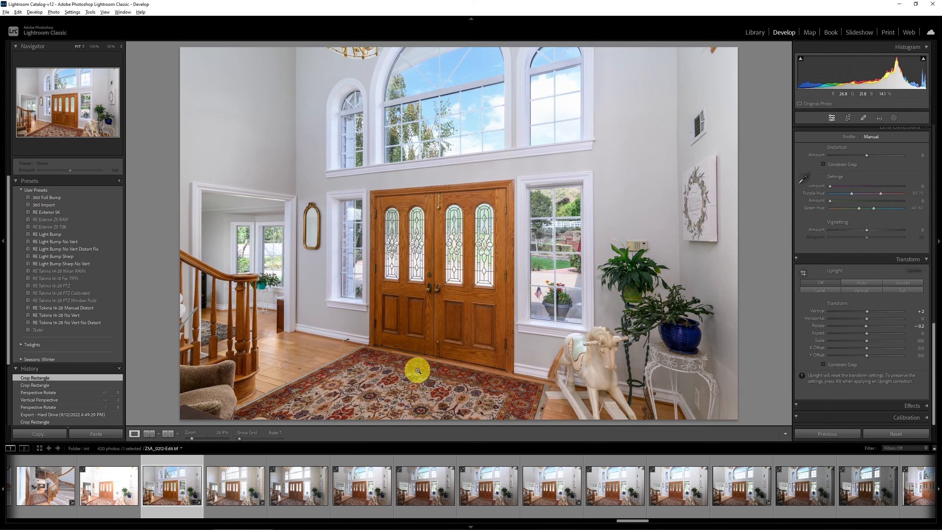
click(238, 491)
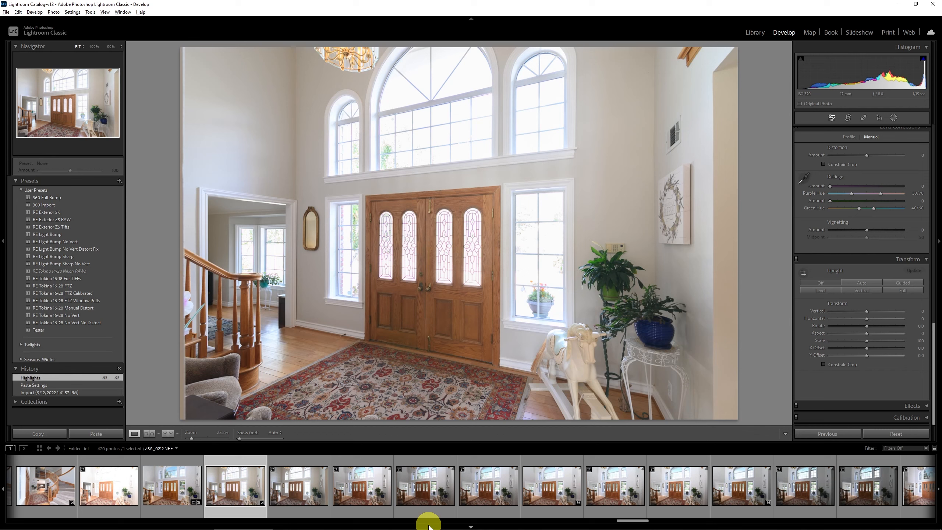
click(553, 489)
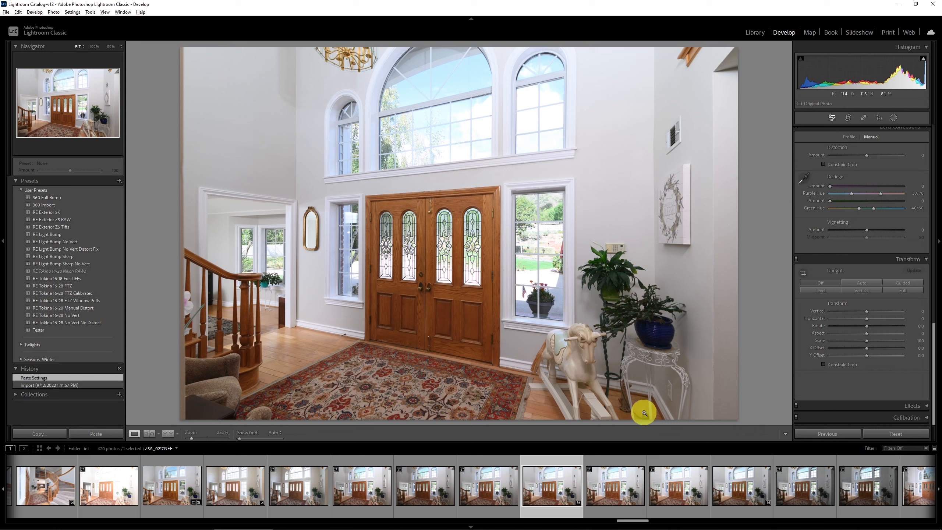
click(746, 493)
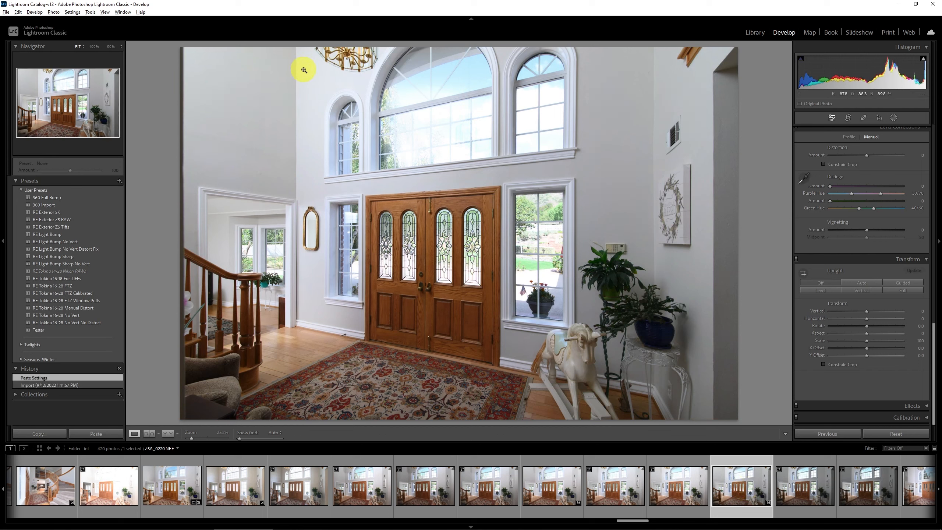
click(554, 492)
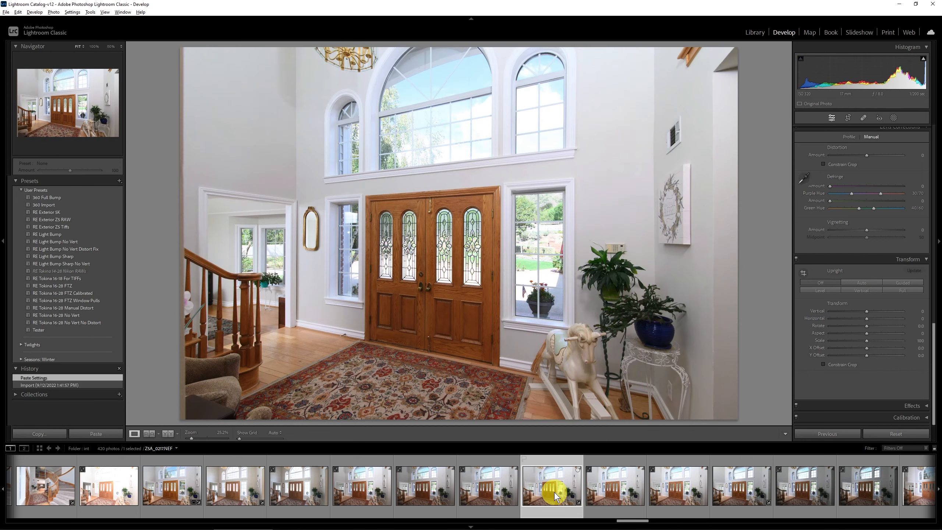
scroll(564, 490, down, 5)
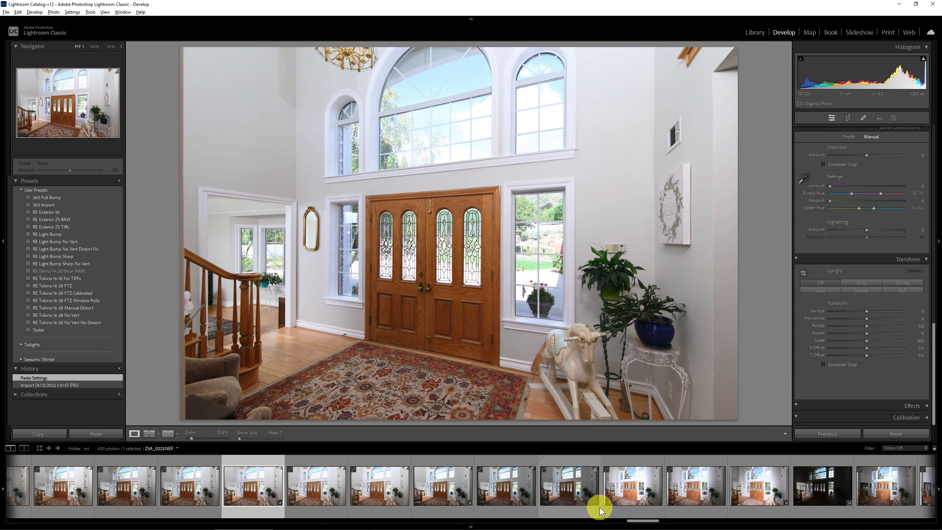
click(750, 492)
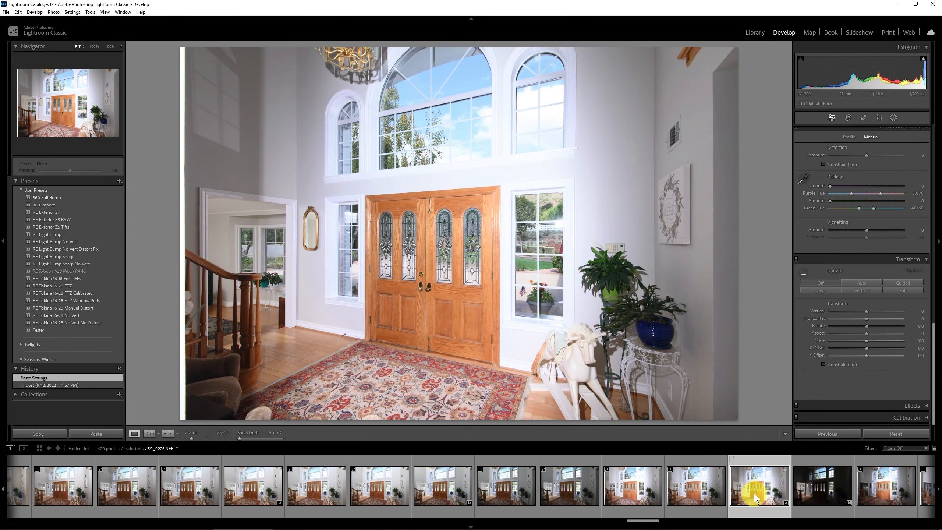
click(818, 495)
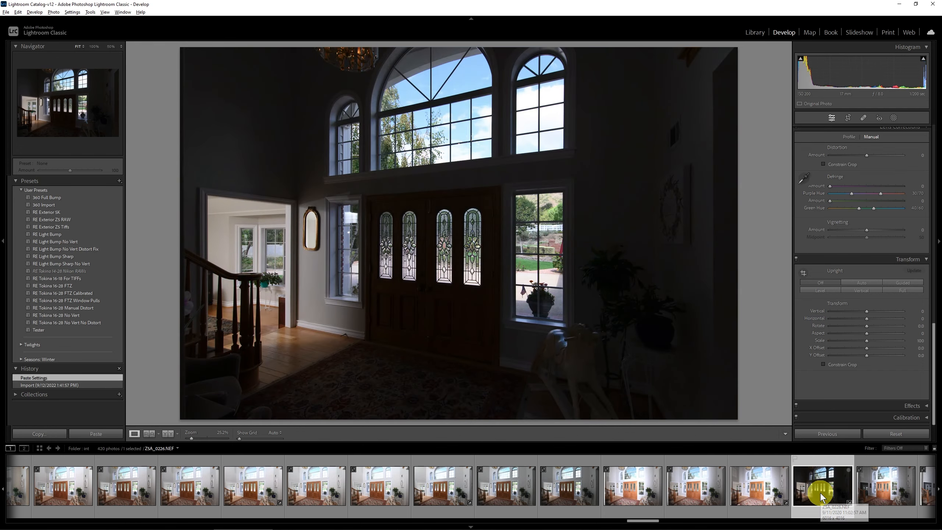
scroll(820, 494, up, 4)
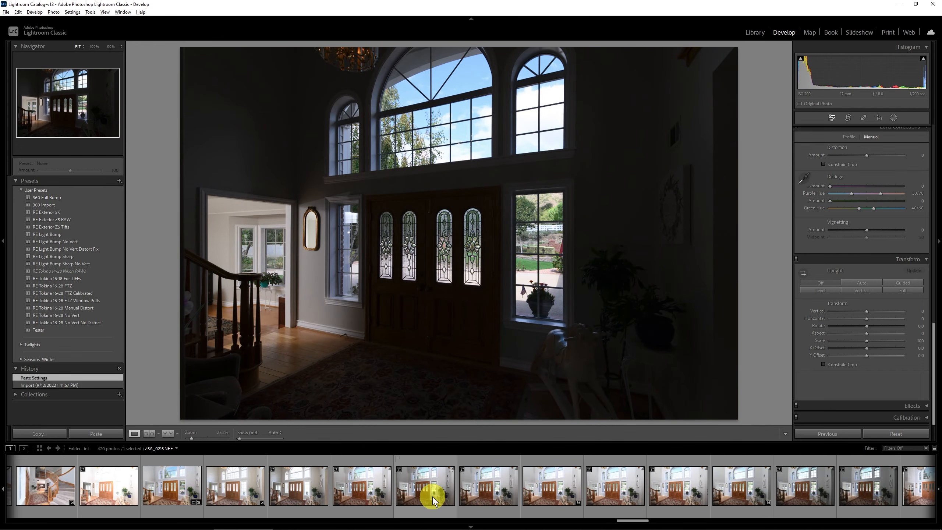
click(179, 487)
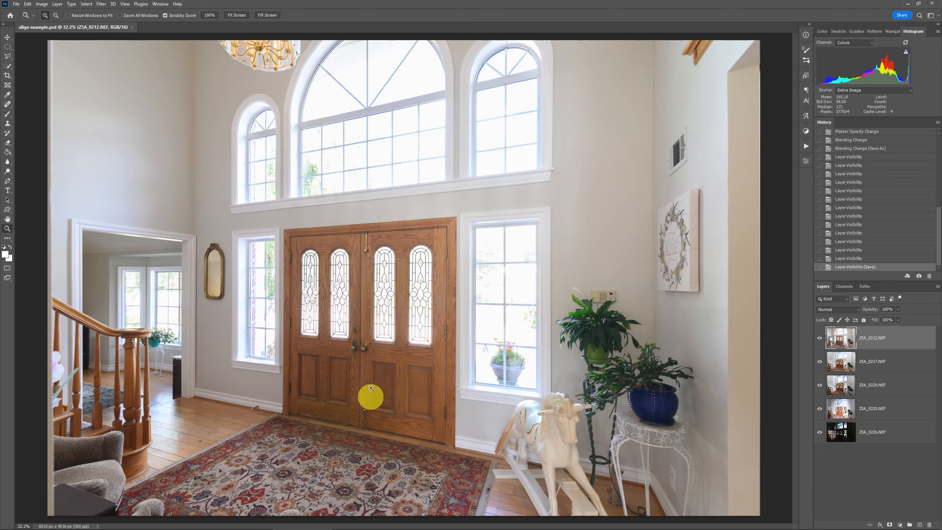
Step: In Photoshop's align example.psd, set the ZSA_0212.NEF layer to Luminosity blending at 50% opacity
click(368, 244)
click(368, 245)
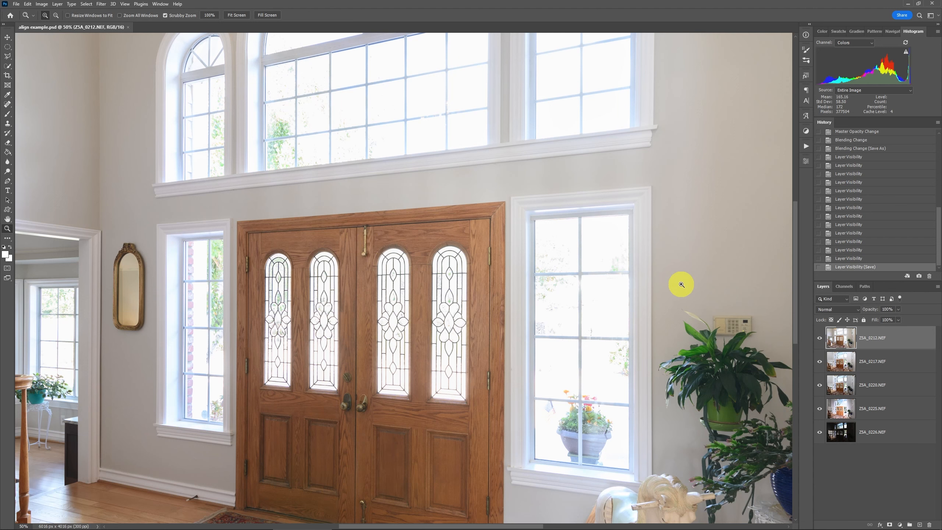
key(shift+alt+y)
key(5)
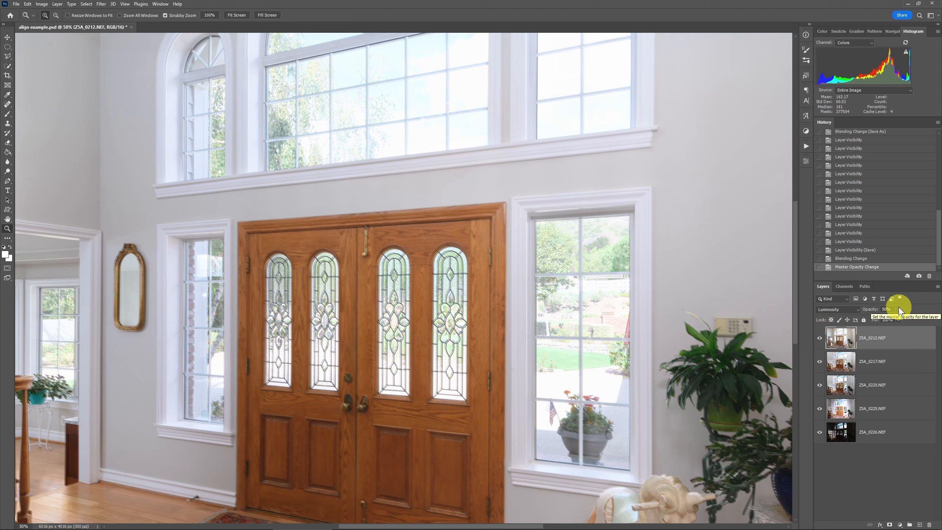
Step: Inspect the door area at 100% while repeatedly hiding and showing the ZSA_0212.NEF layer to judge its alignment
key(ctrl+1)
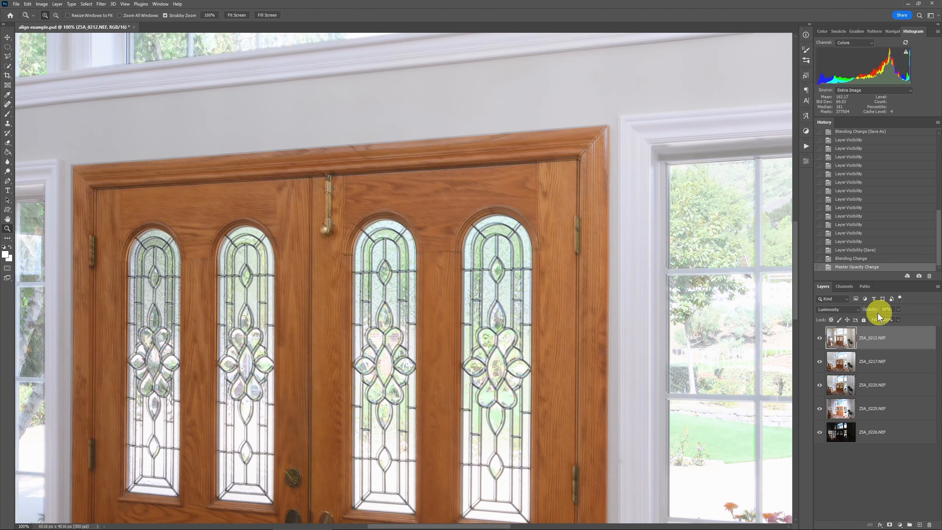
click(819, 340)
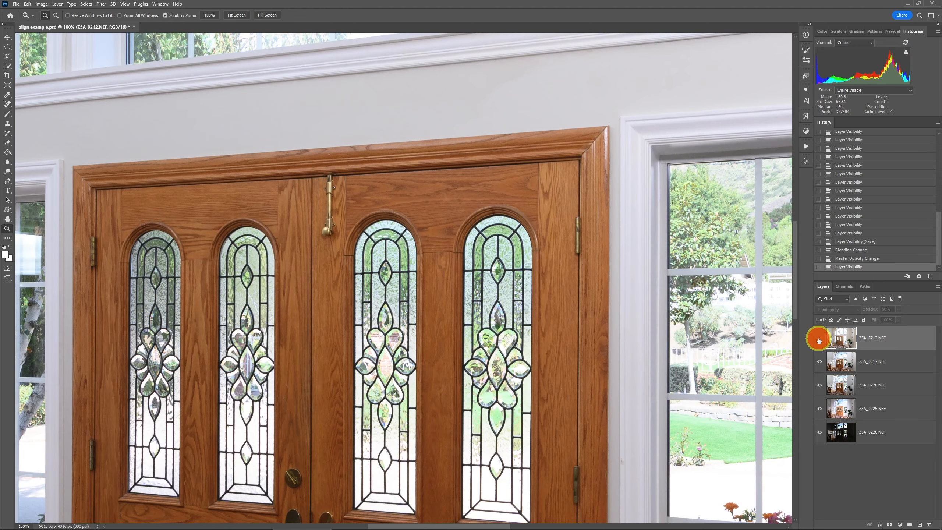
click(819, 340)
click(819, 340)
click(819, 340)
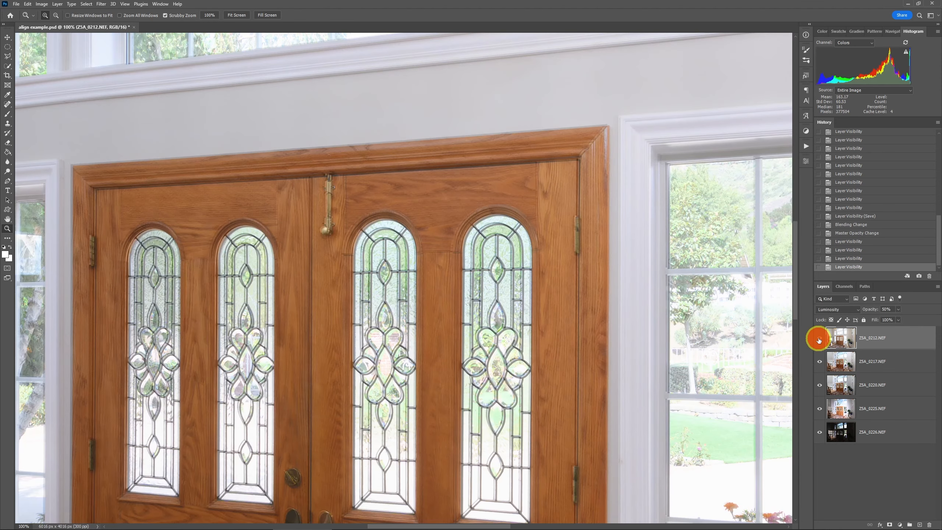
click(819, 341)
click(819, 340)
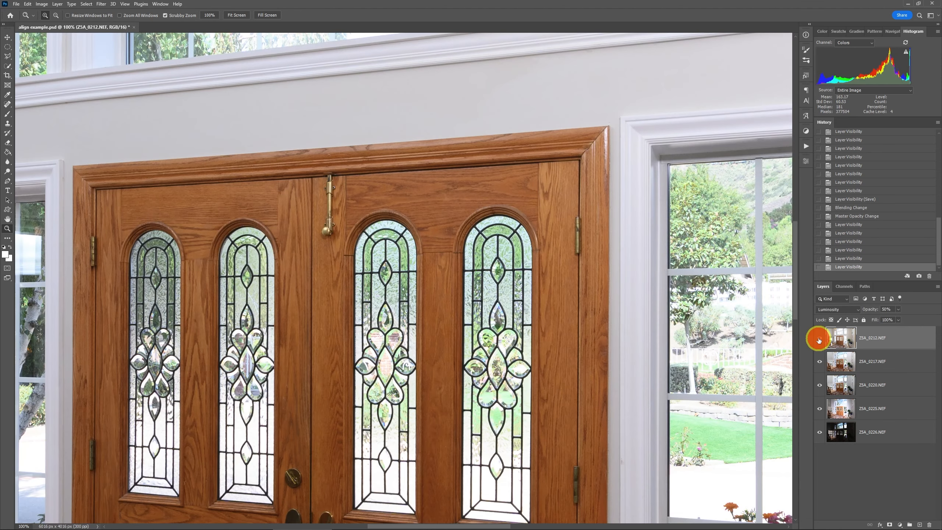
Step: Try auto-aligning all five layers together using the Auto projection
key(ctrl+0)
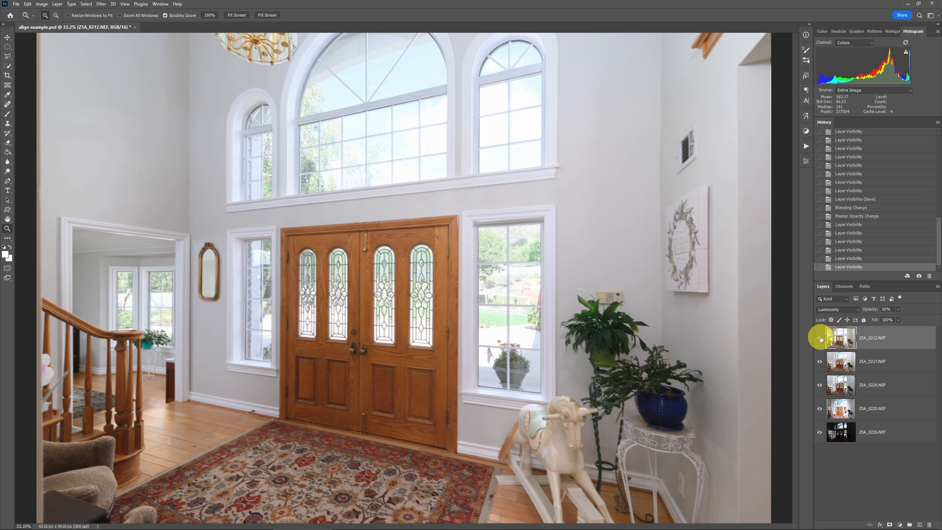
click(86, 4)
click(95, 43)
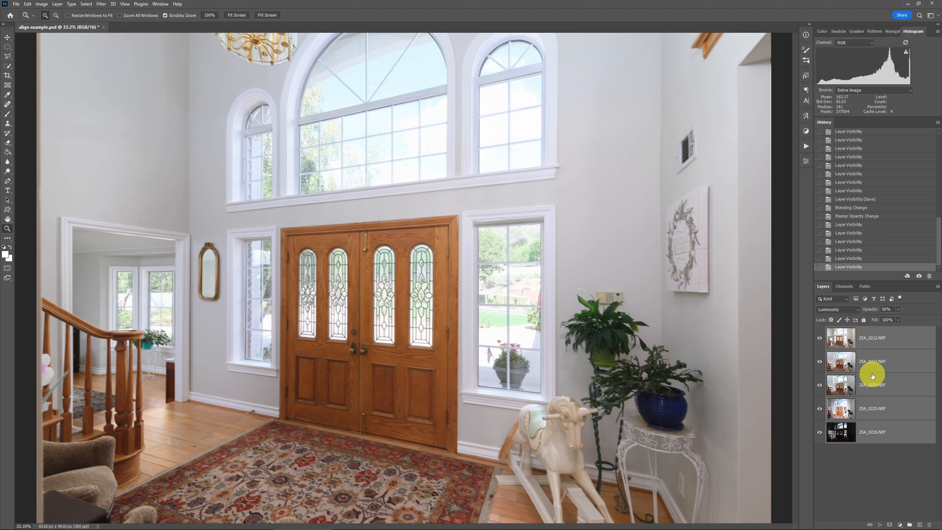
click(27, 4)
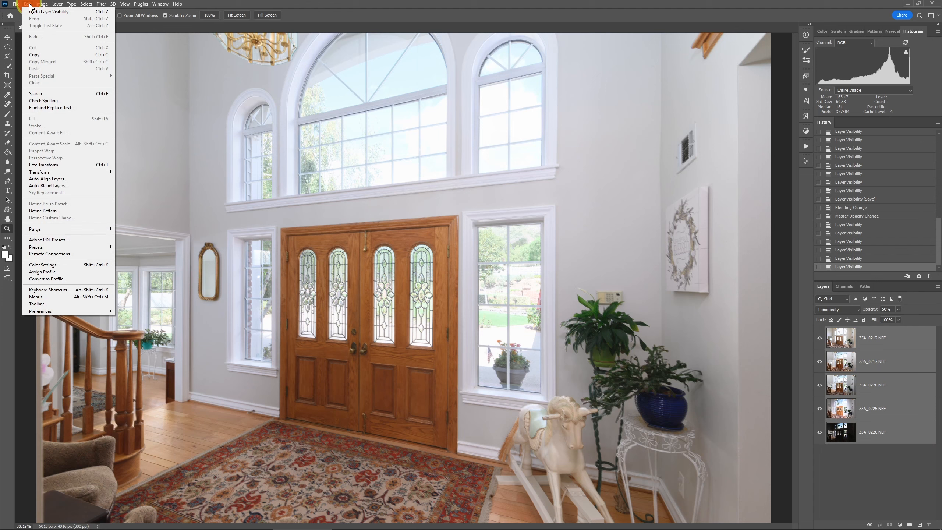
click(81, 179)
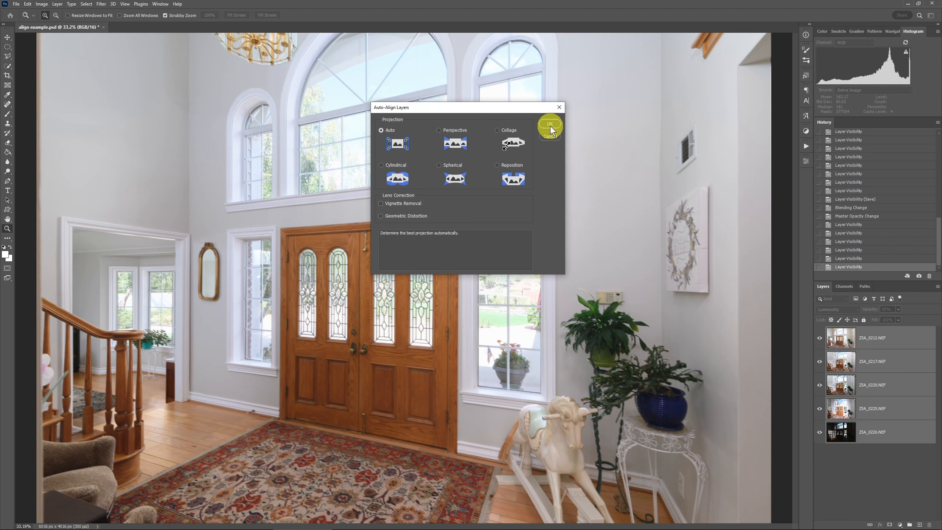
click(550, 125)
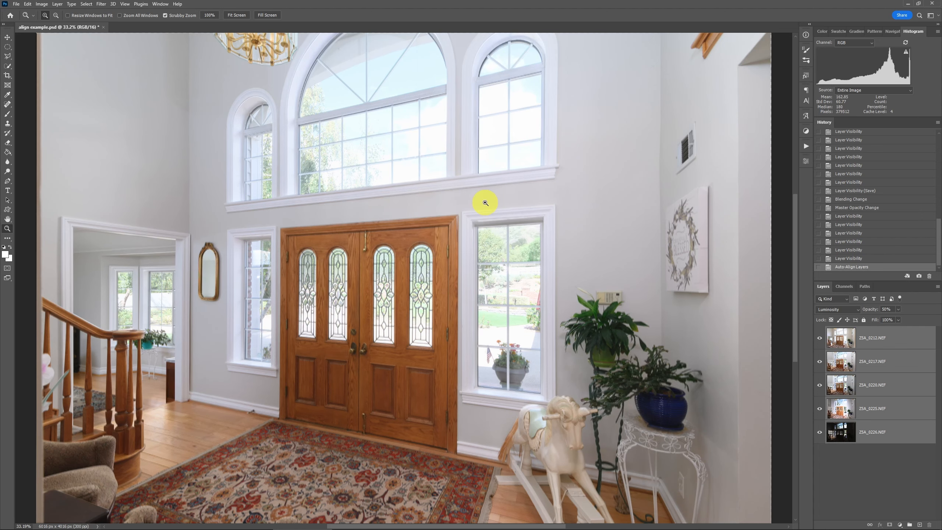
Step: Check the door frame at 100%, revert the Auto-Align Layers operation, and select only the ZSA_0212.NEF layer
drag(374, 237, 425, 237)
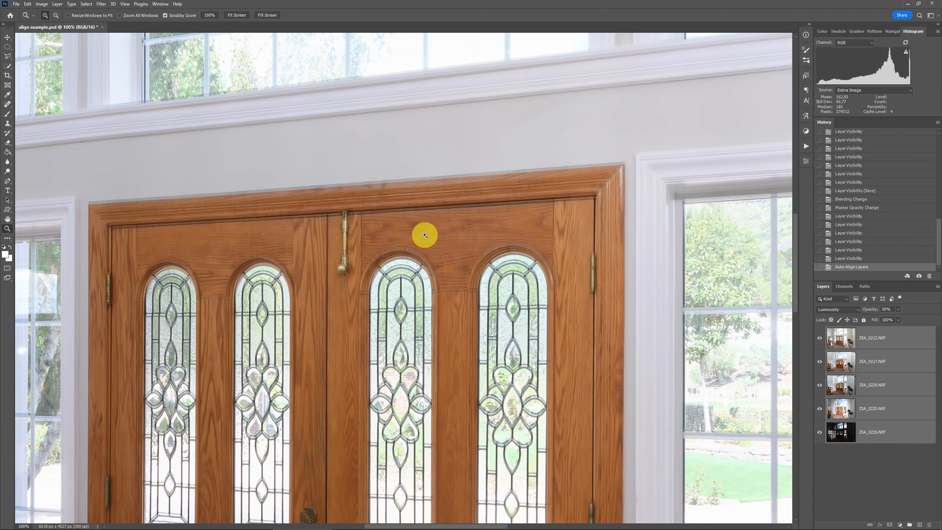
click(849, 259)
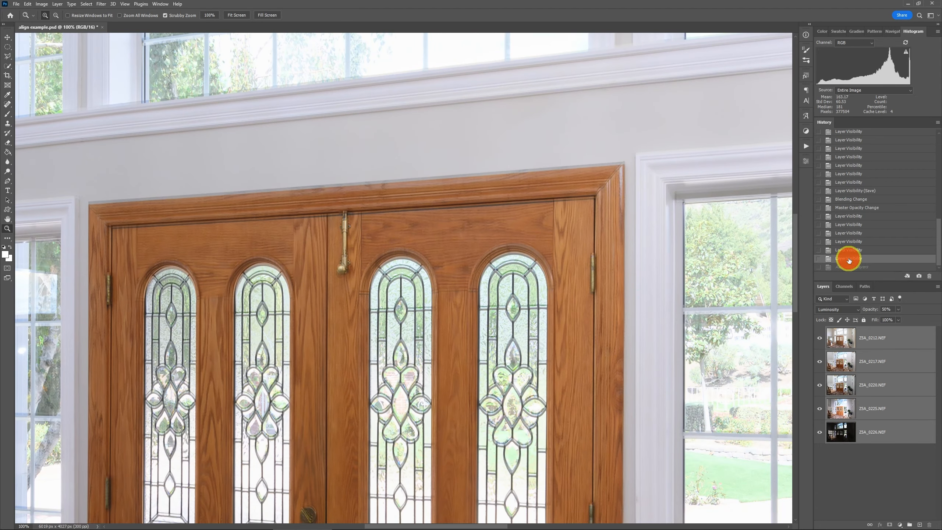
click(873, 339)
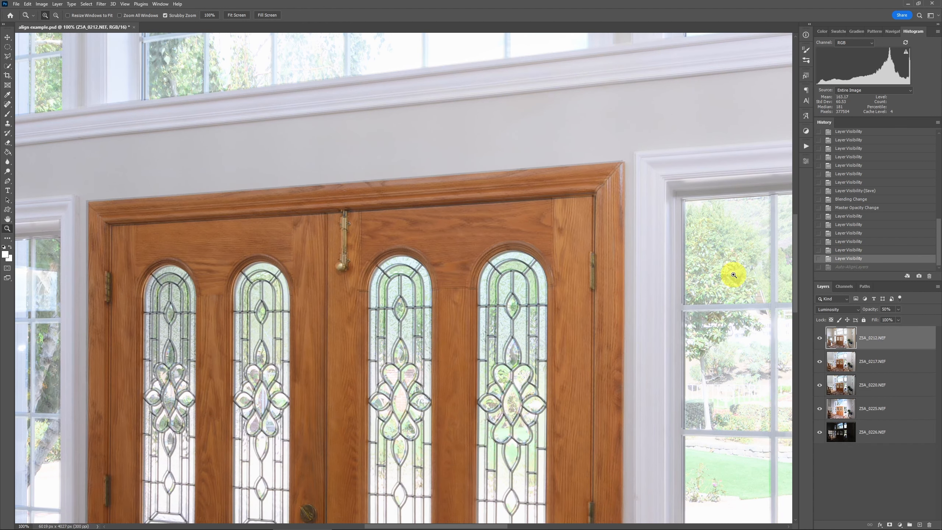
Step: Compare the ZSA_0212.NEF and ZSA_0217.NEF layers by switching their visibility off and on over the whole image
key(ctrl+0)
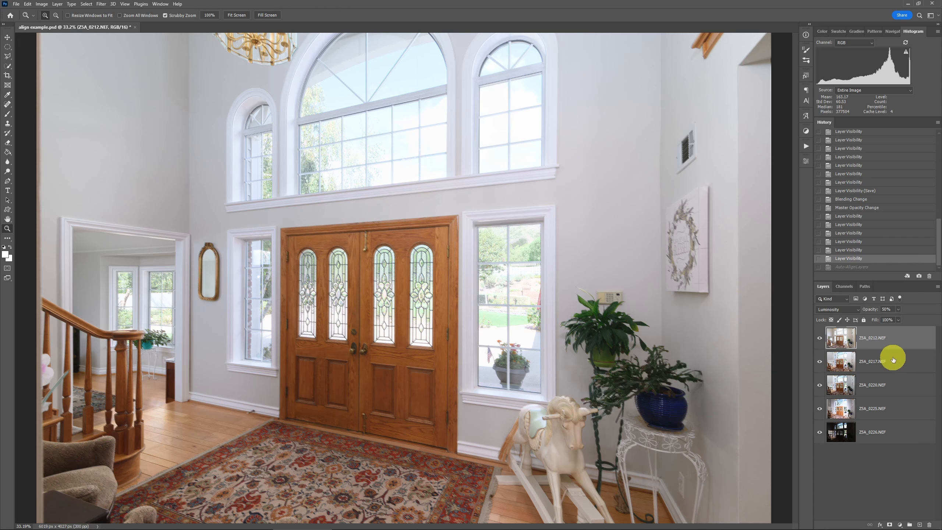
click(893, 359)
click(819, 338)
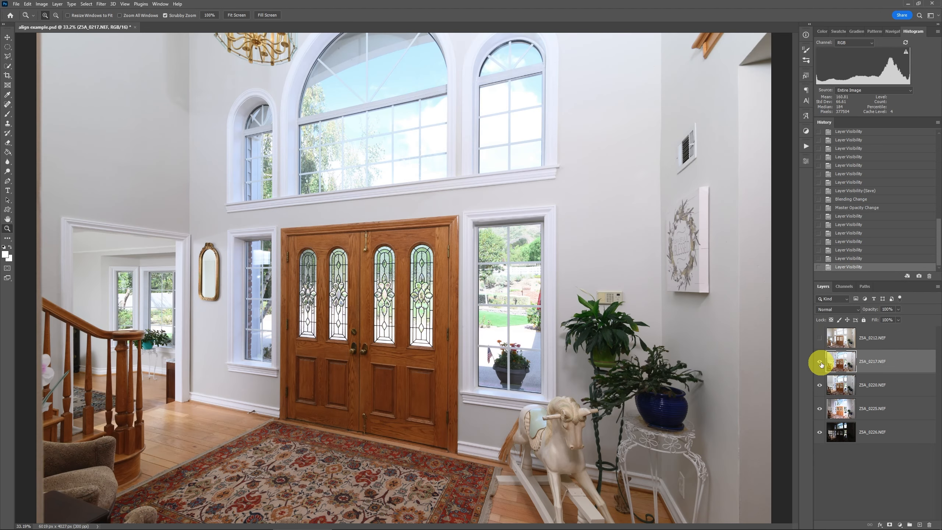
click(820, 362)
click(820, 362)
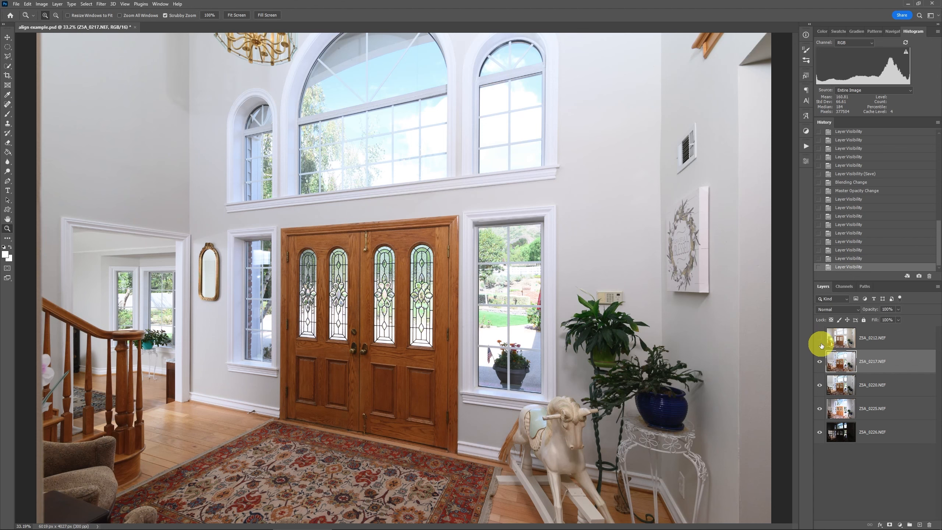
click(820, 338)
click(865, 341)
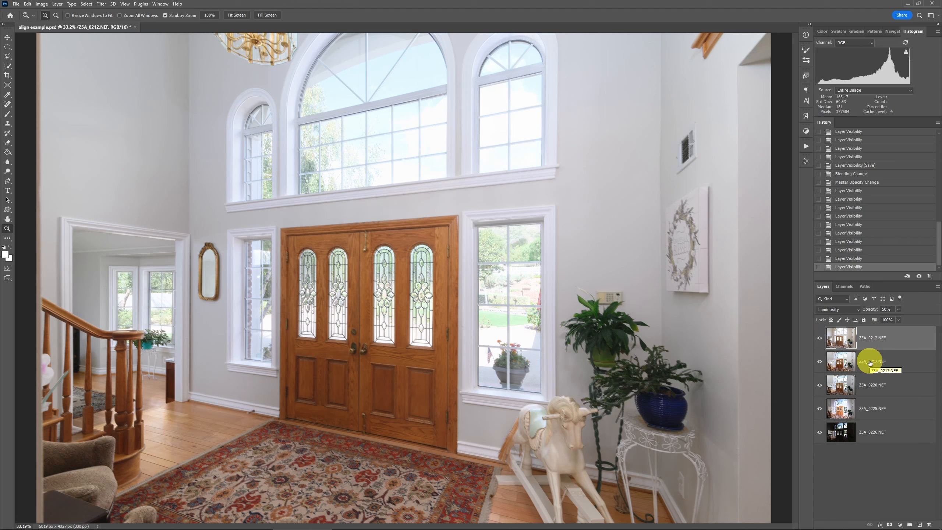
Step: Lock the ZSA_0217.NEF layer as the reference and auto-align the ZSA_0212.NEF layer with it
click(888, 362)
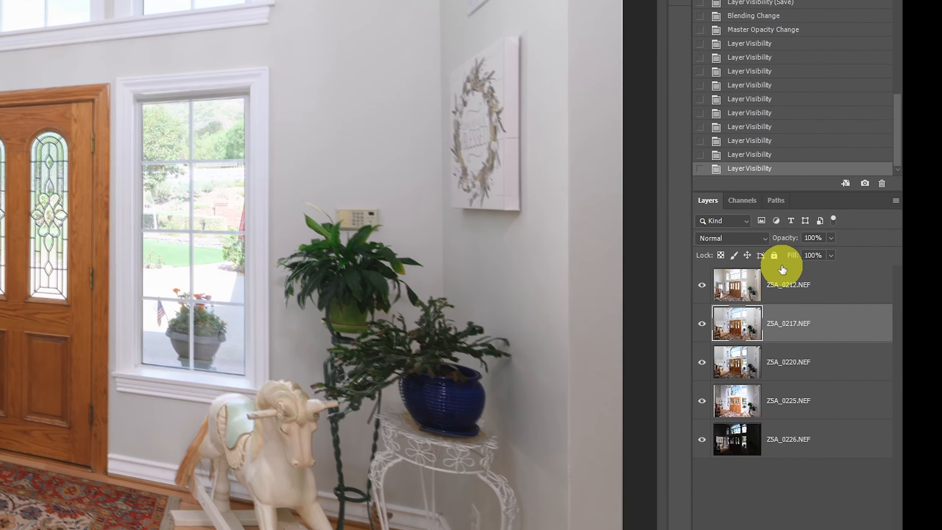
click(774, 255)
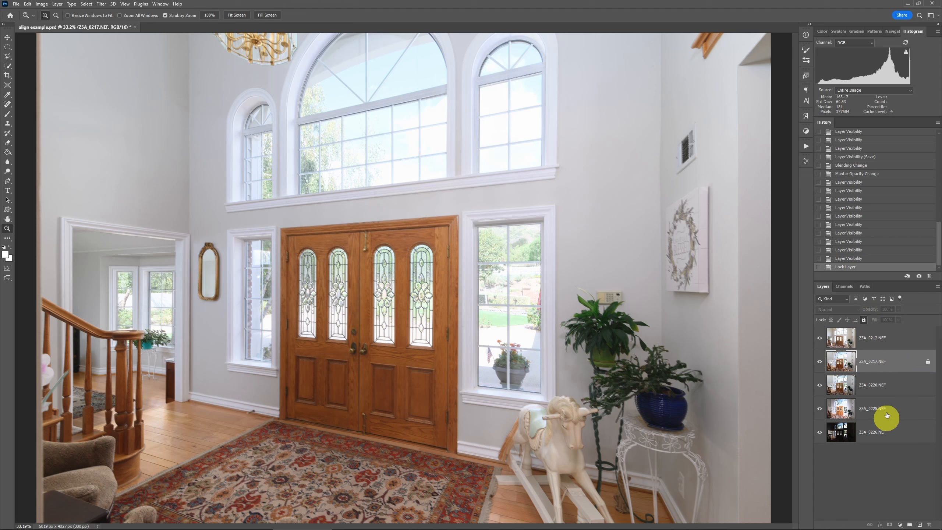
click(880, 339)
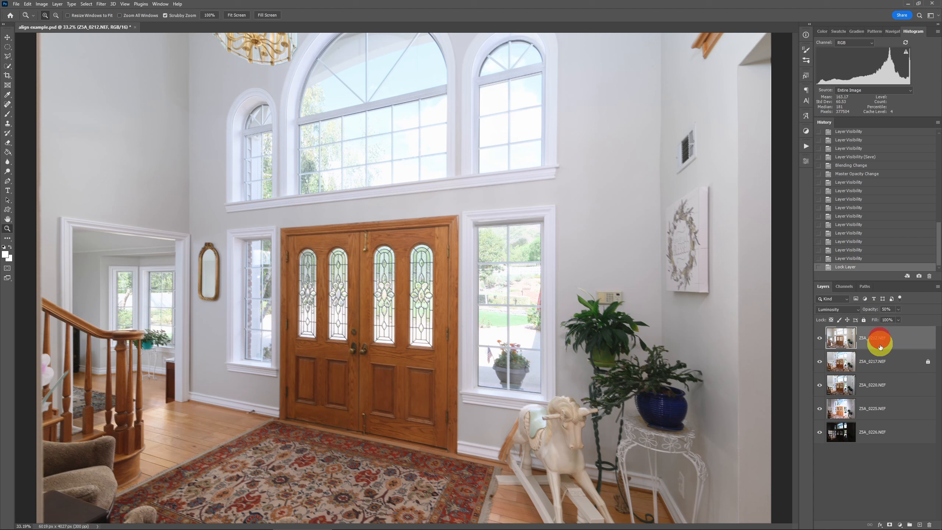
shift+click(883, 360)
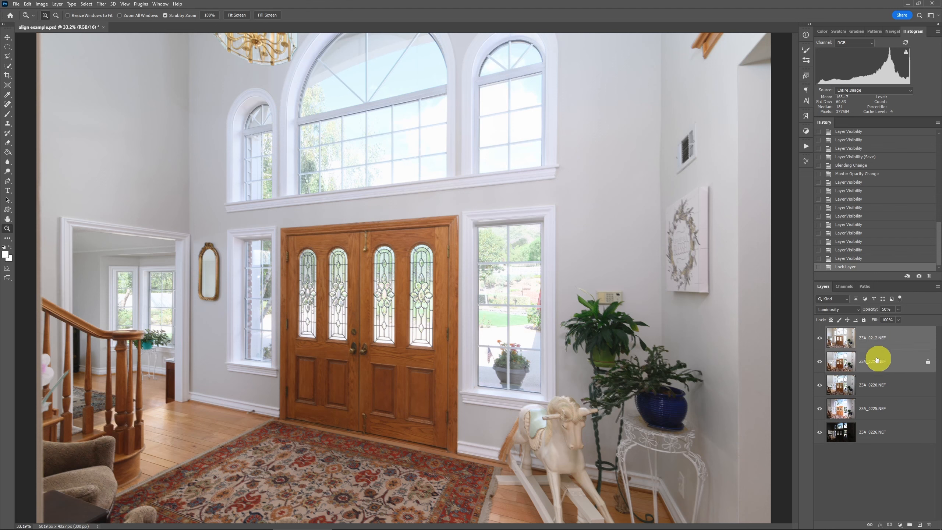
click(27, 4)
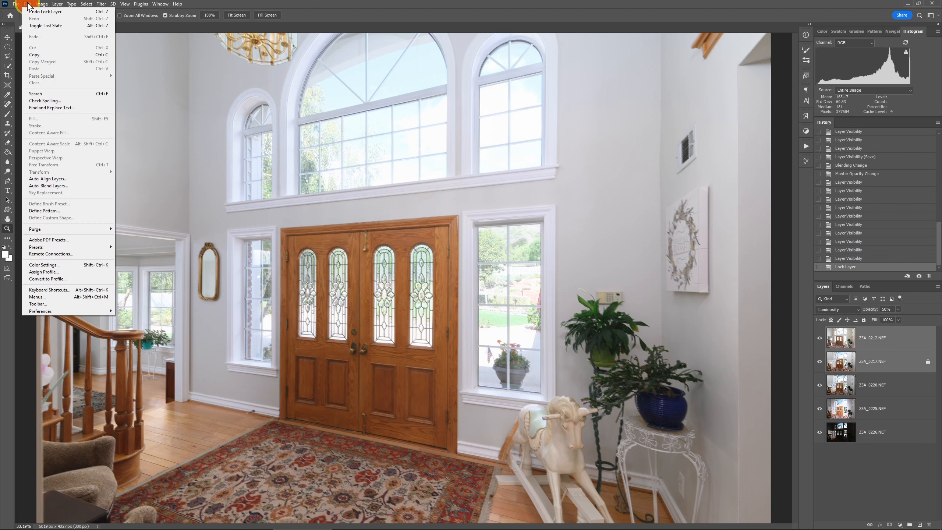
click(62, 179)
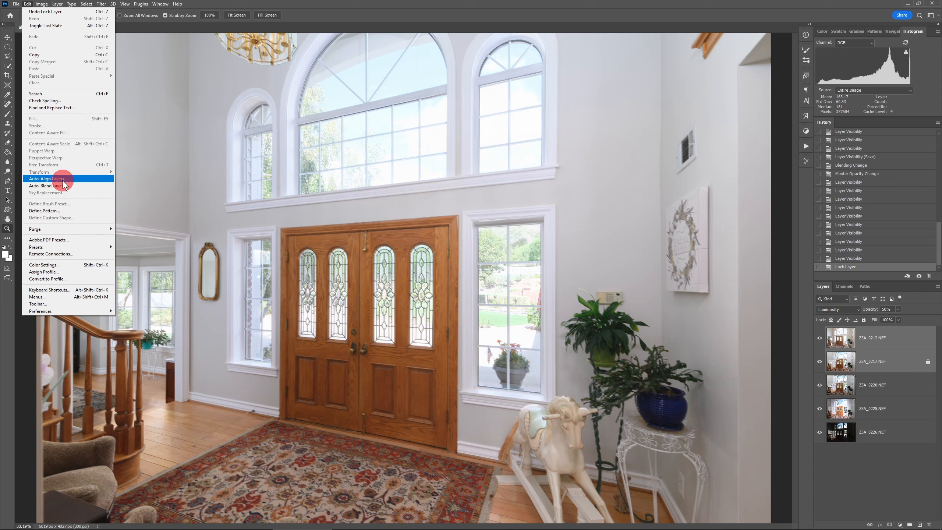
click(551, 124)
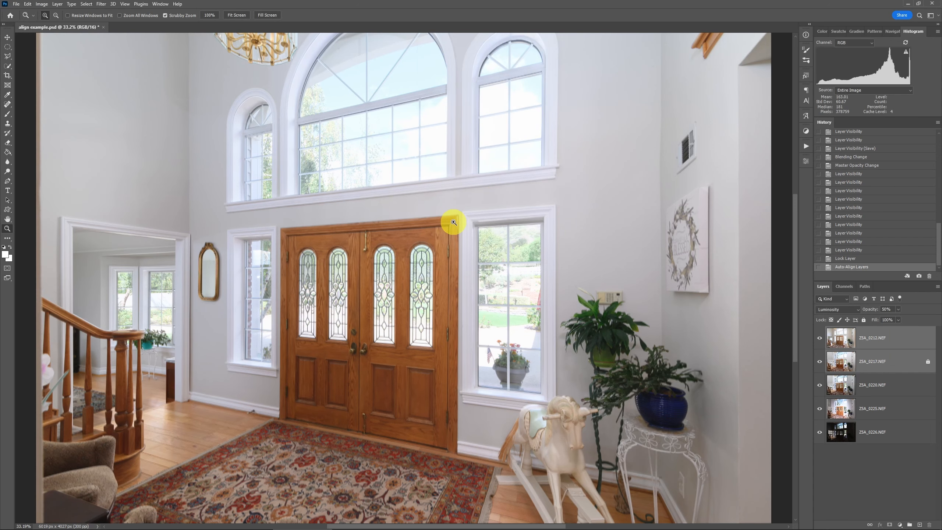
drag(358, 256, 370, 254)
click(370, 254)
click(370, 255)
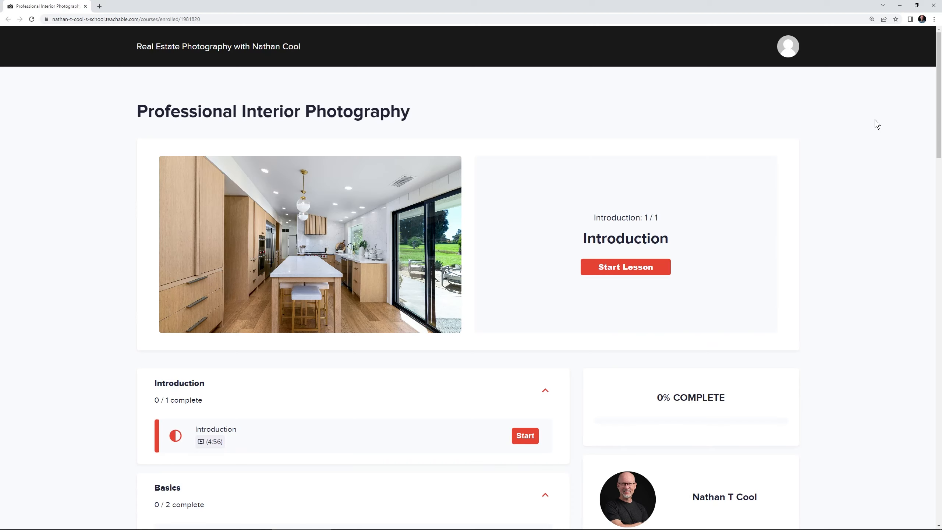
drag(939, 52, 940, 193)
drag(940, 211, 941, 391)
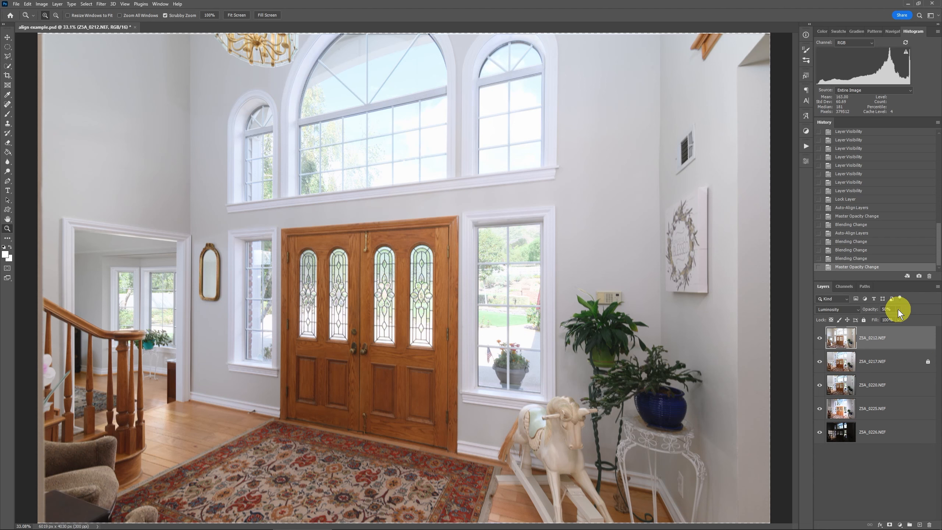
Step: Restore the ZSA_0212.NEF layer to 100% opacity and Normal blending, and unlock the ZSA_0217.NEF layer
drag(899, 318, 921, 317)
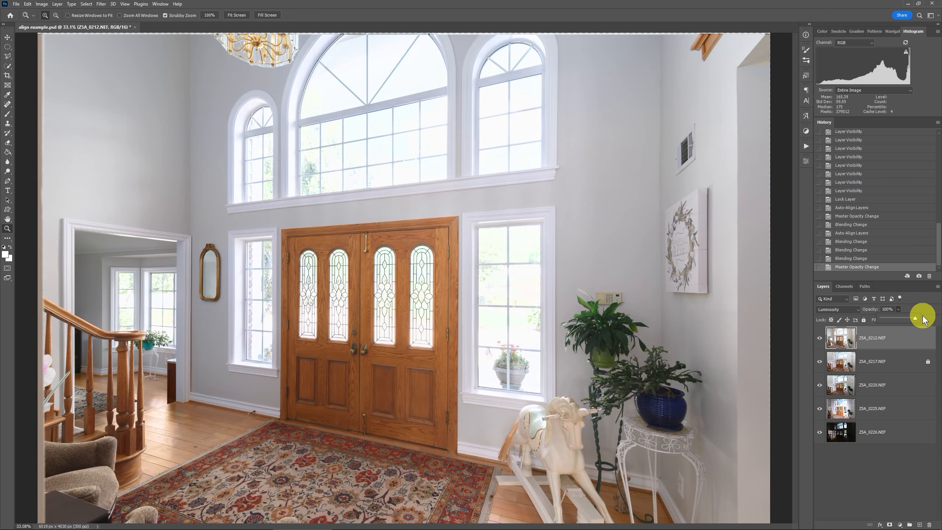
click(929, 361)
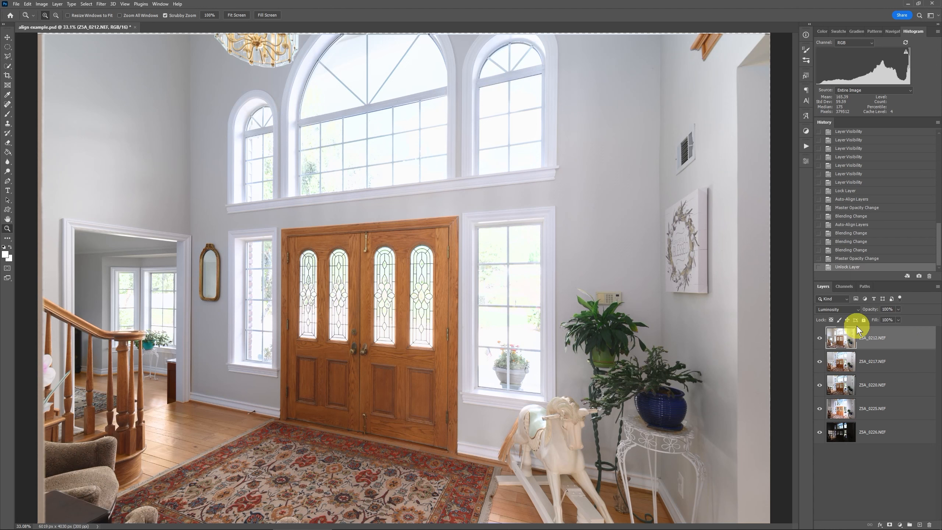
click(848, 311)
click(844, 318)
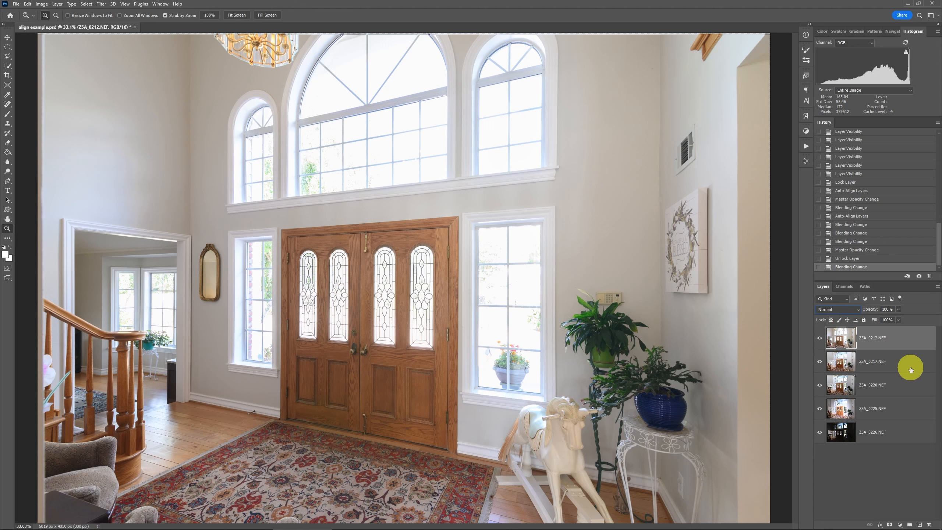
Step: Set the ZSA_0212.NEF layer's blend mode to Difference and inspect the edges of the door frame at 100%
click(853, 309)
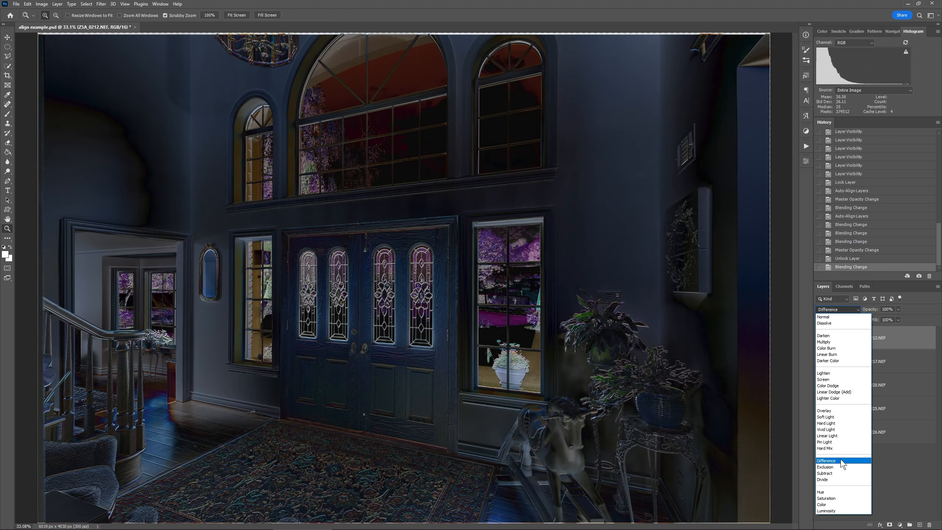
click(841, 461)
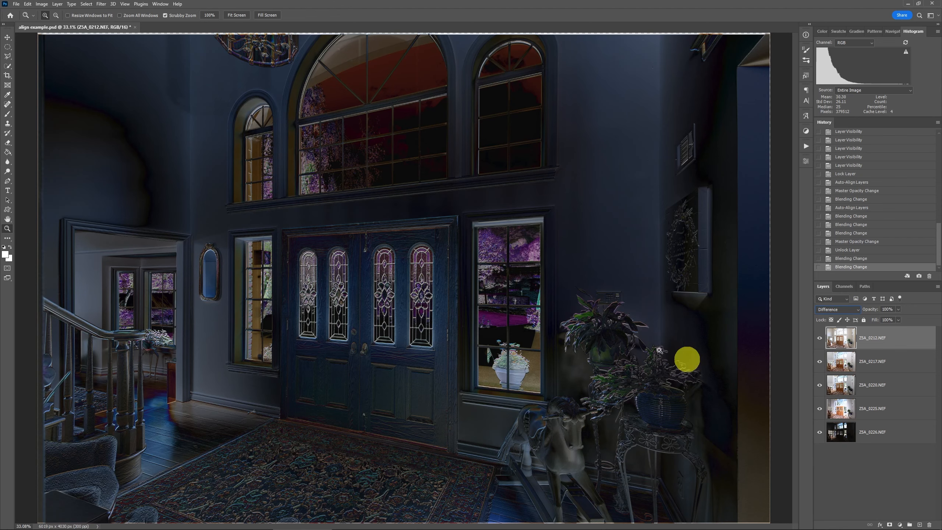
drag(397, 229, 396, 229)
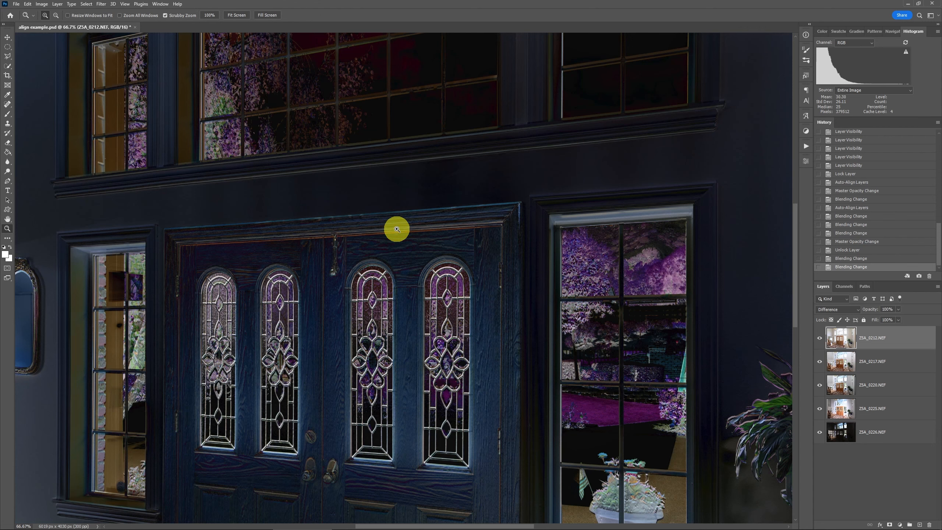
drag(467, 210, 463, 210)
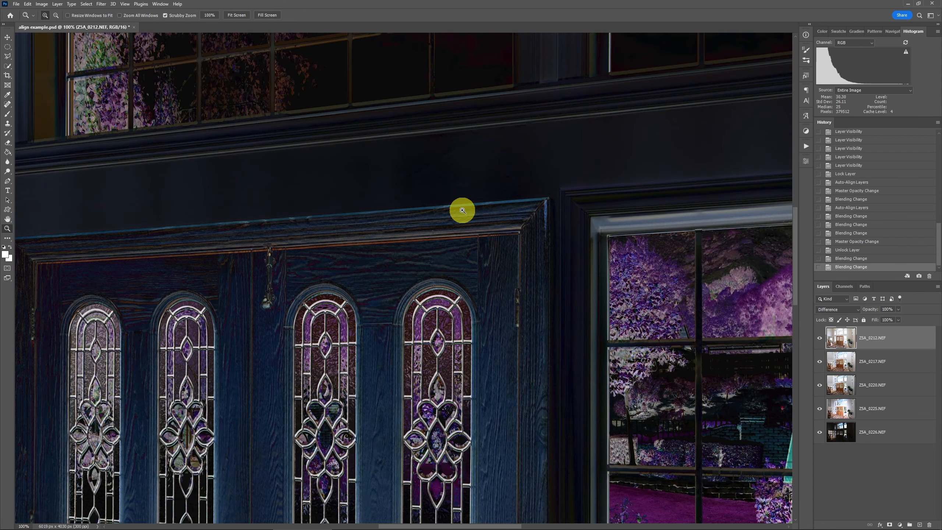
drag(431, 236, 568, 217)
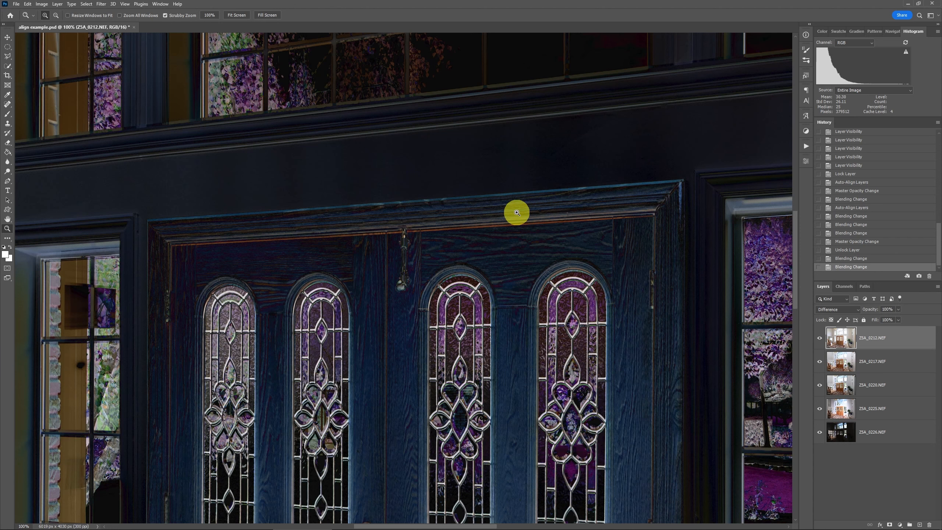
Step: Nudge the ZSA_0212.NEF layer slightly up and left with the Move tool to line up the door frame edges
click(880, 359)
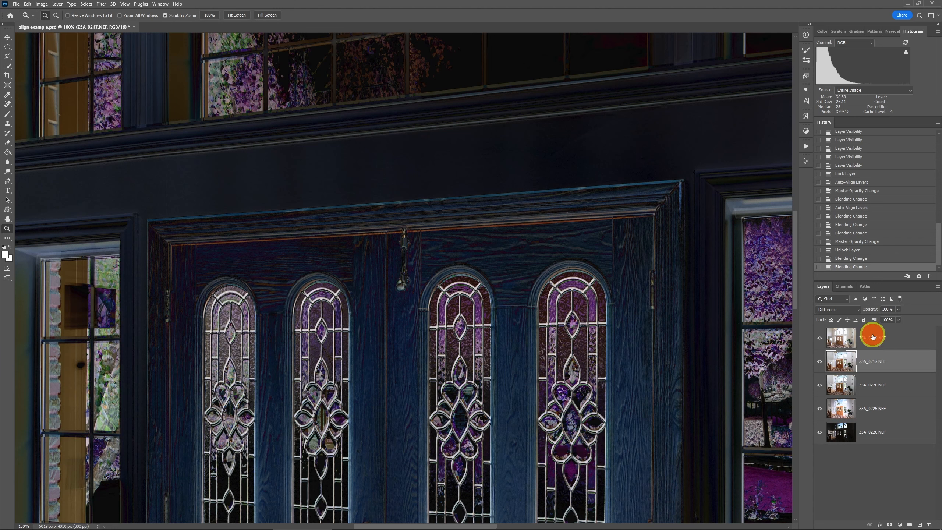
click(872, 337)
click(8, 37)
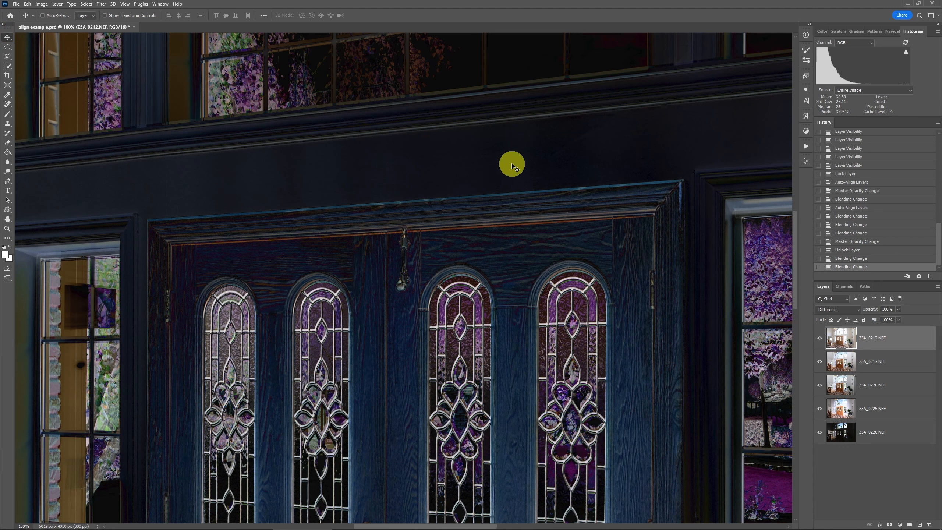
key(Up)
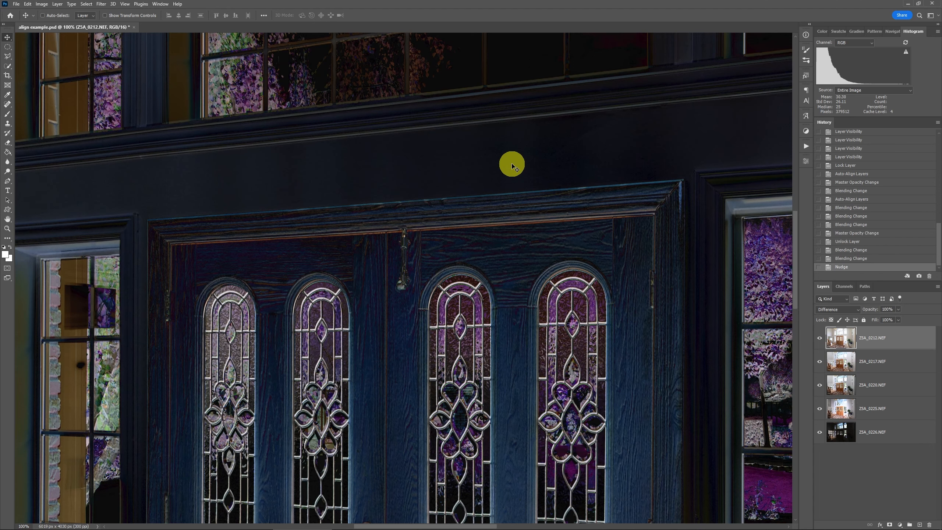
key(Up)
key(Up)
key(Up)
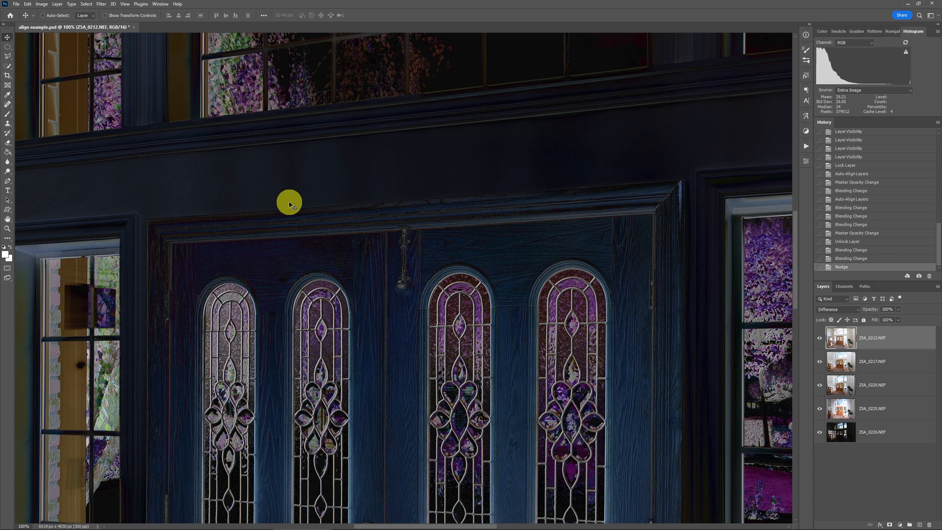
key(Left)
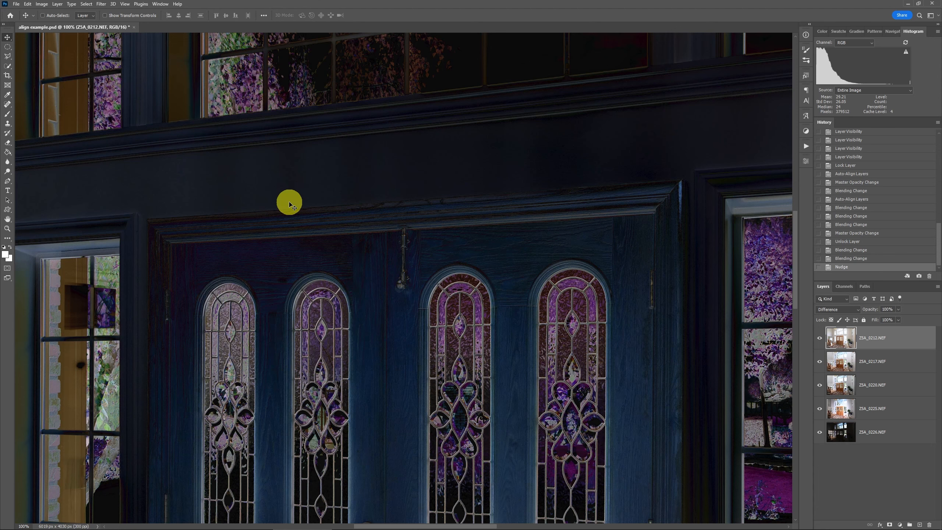
Step: Blend the ZSA_0212.NEF layer at 65% opacity using the Luminosity blend mode
click(846, 311)
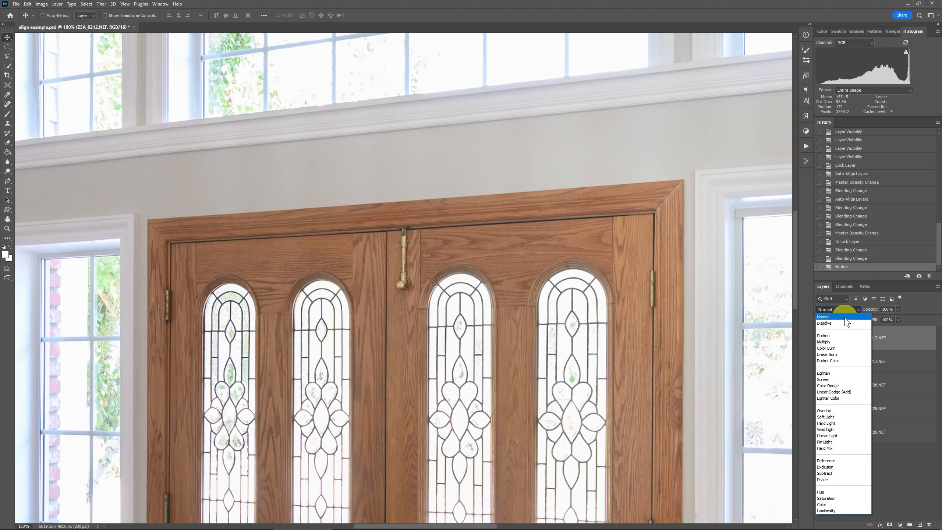
click(845, 317)
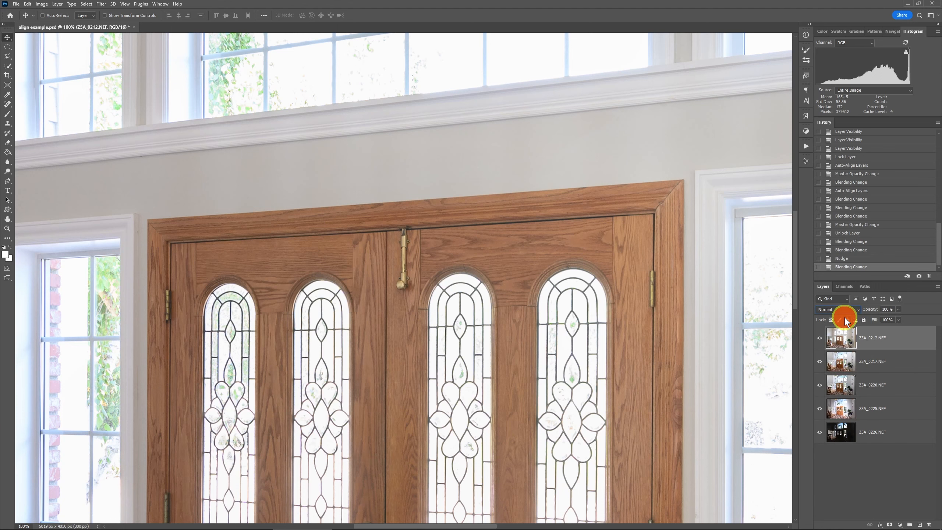
click(898, 309)
click(884, 316)
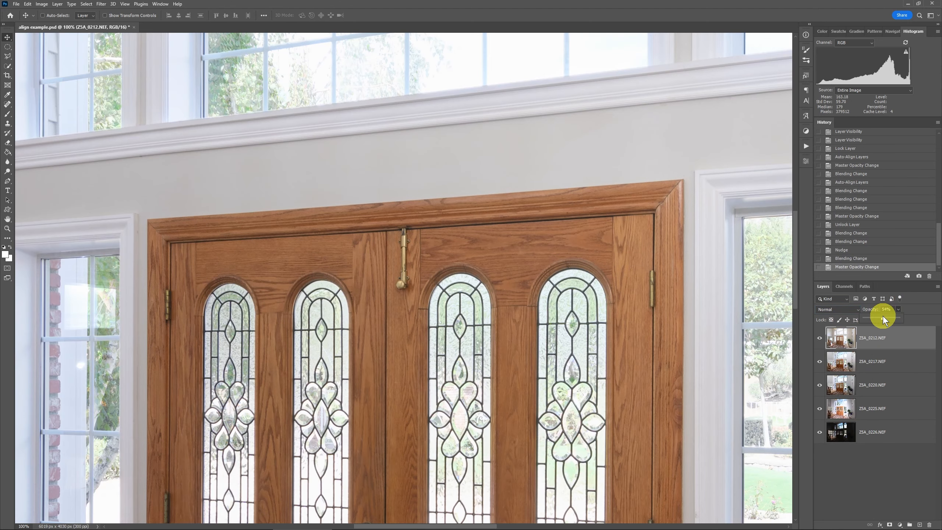
drag(886, 316, 888, 316)
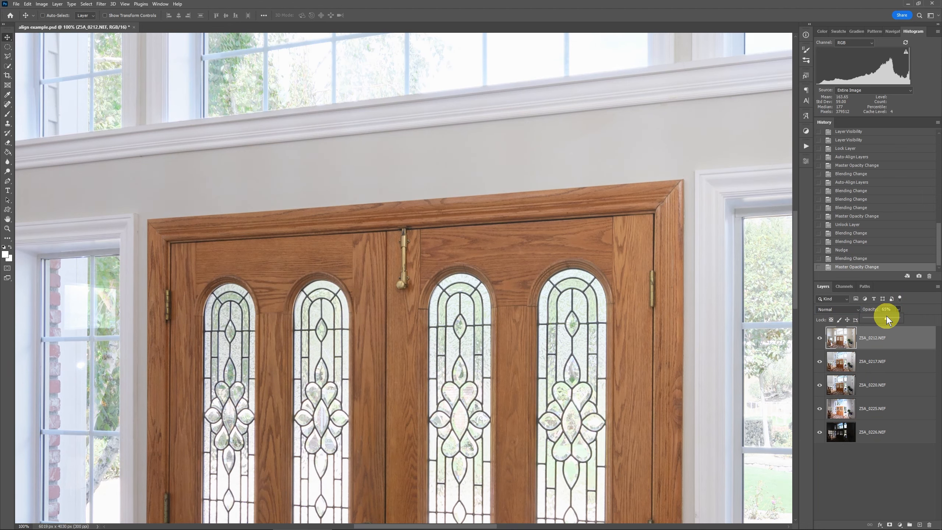
click(841, 311)
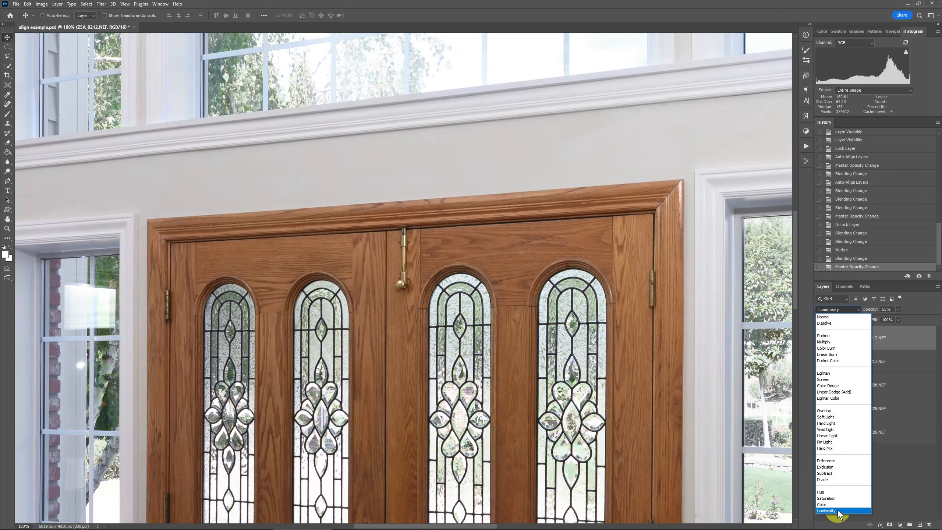
click(833, 510)
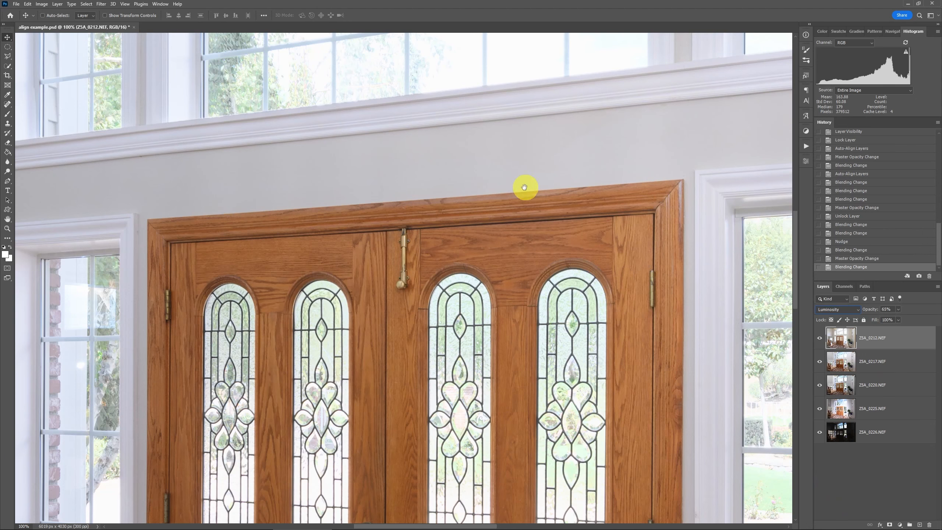
Step: Compare the alignment of the door glass, handles and lower panels by repeatedly hiding and showing the ZSA_0212.NEF layer
drag(509, 183, 625, 135)
drag(656, 328, 580, 190)
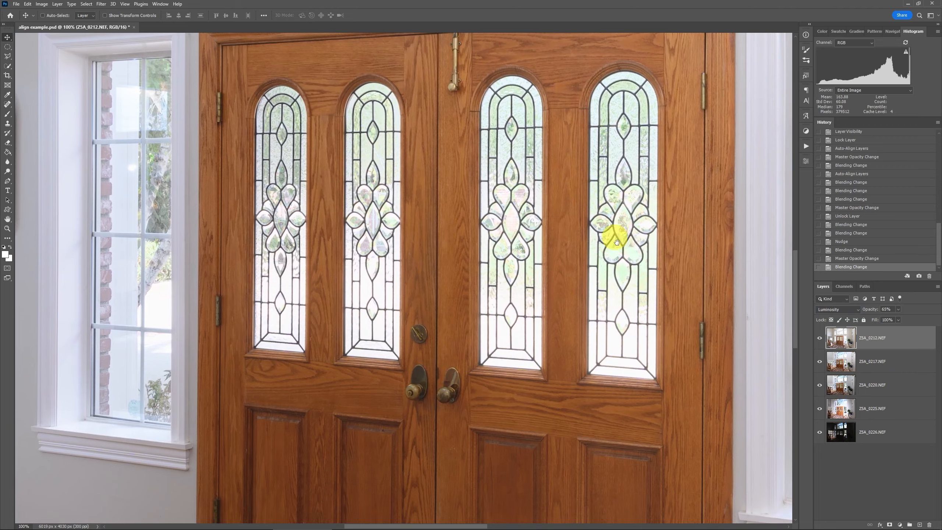
click(821, 339)
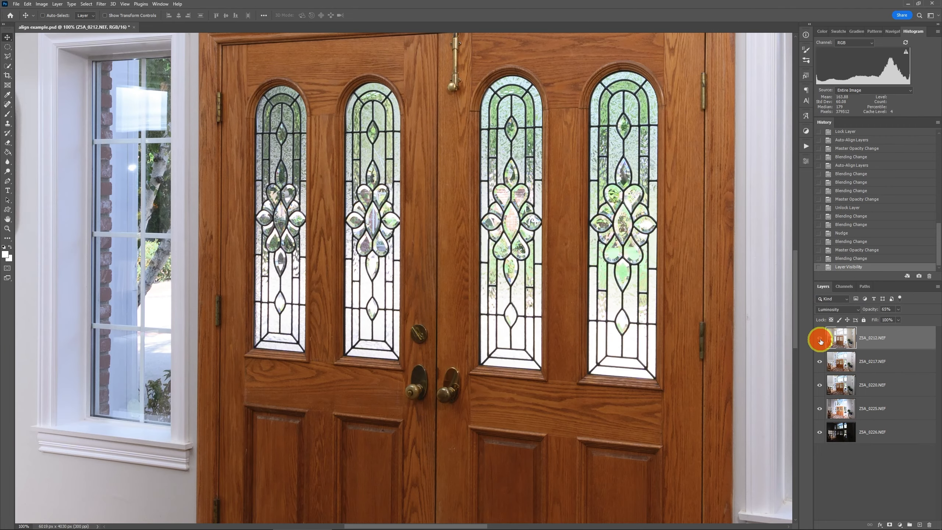
click(820, 341)
click(820, 341)
click(820, 341)
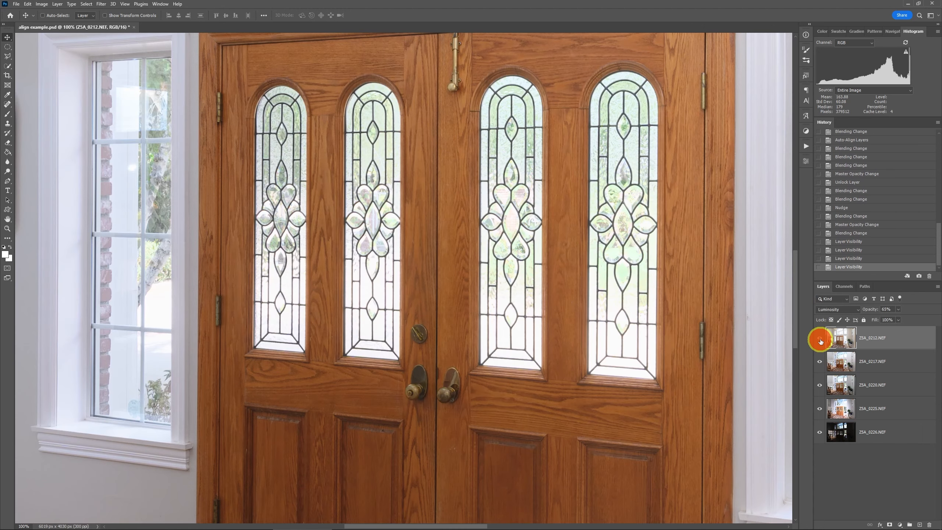
click(820, 341)
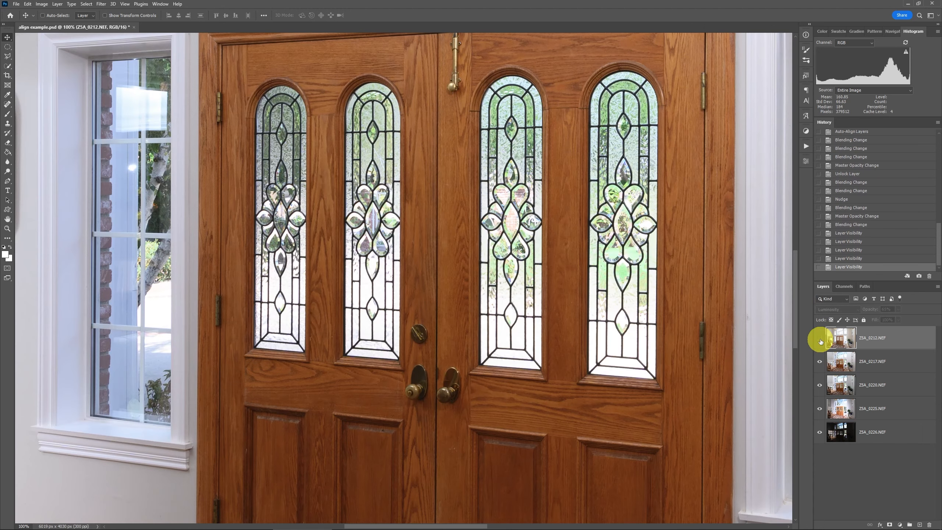
click(821, 341)
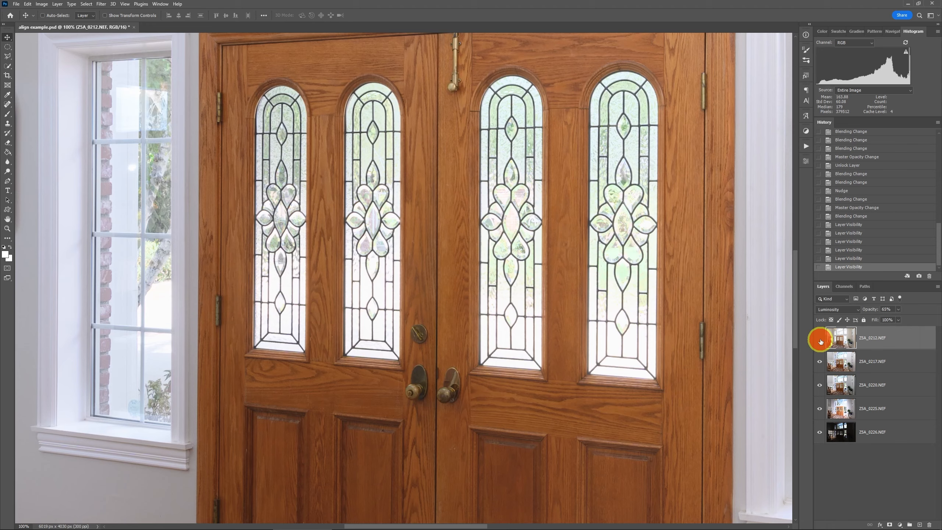
click(820, 341)
click(820, 341)
click(821, 341)
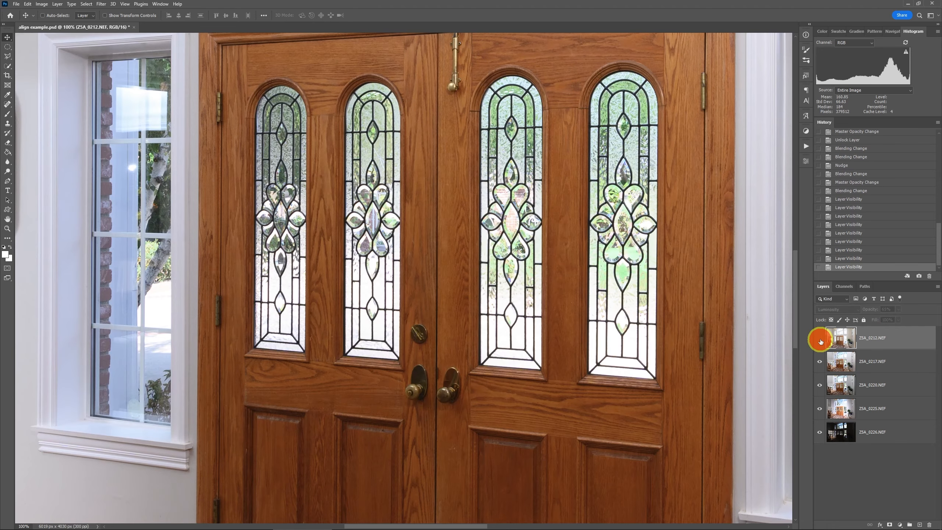
click(820, 341)
click(820, 340)
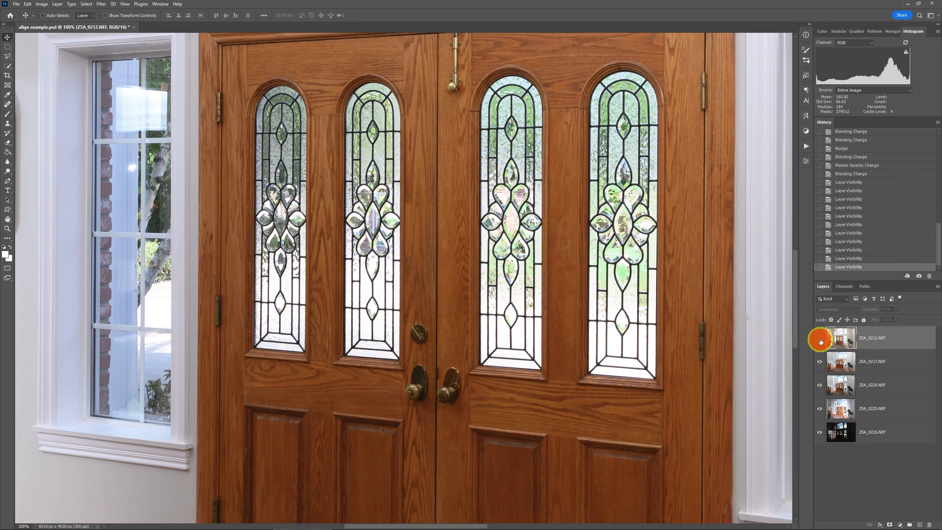
click(820, 341)
click(820, 341)
click(821, 340)
click(820, 340)
click(820, 341)
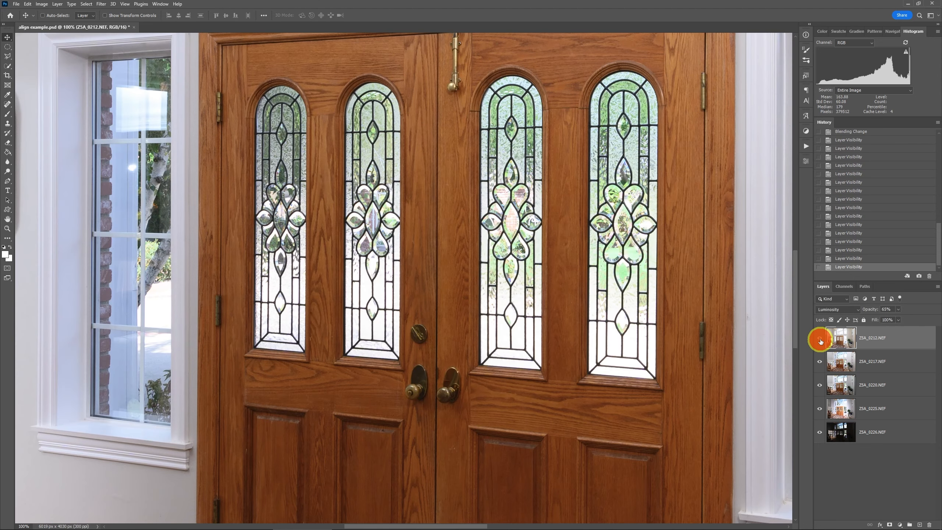
click(820, 340)
click(820, 341)
click(820, 341)
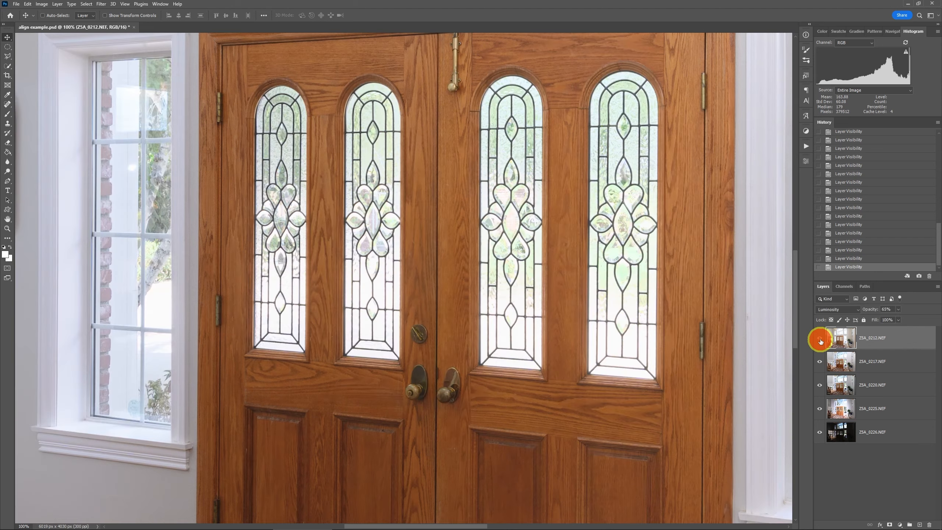
click(820, 341)
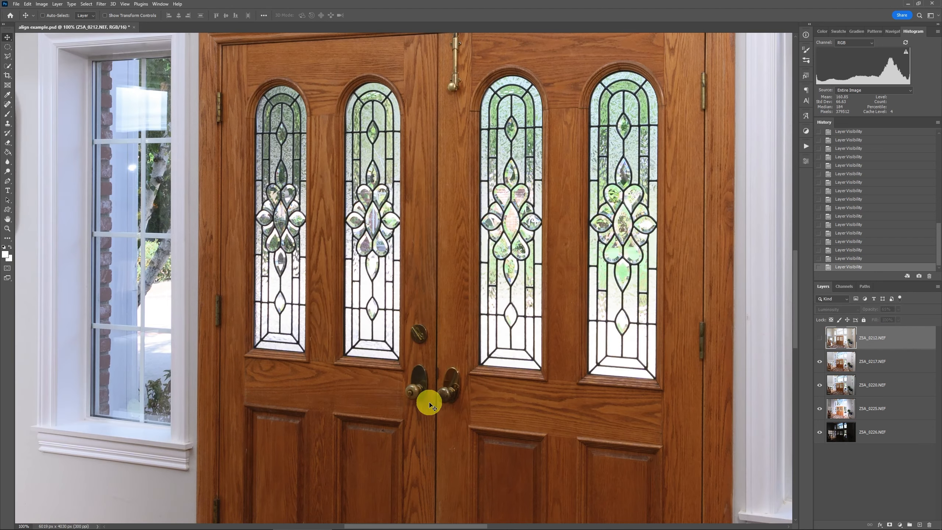
drag(454, 437, 440, 252)
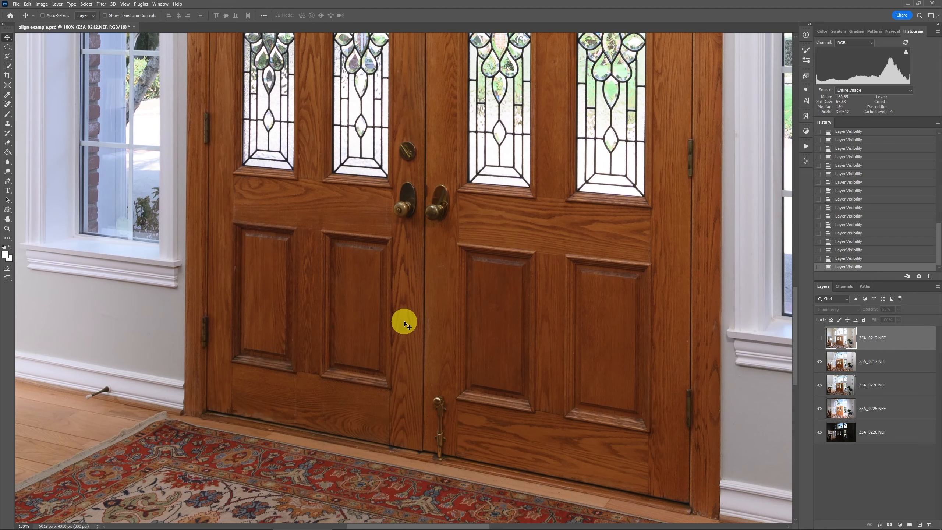
click(821, 340)
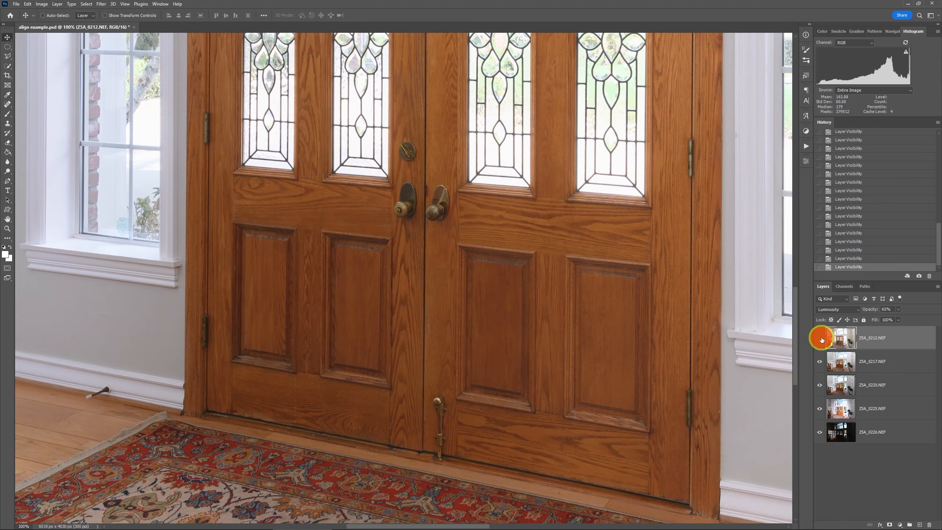
click(821, 339)
click(821, 340)
click(820, 340)
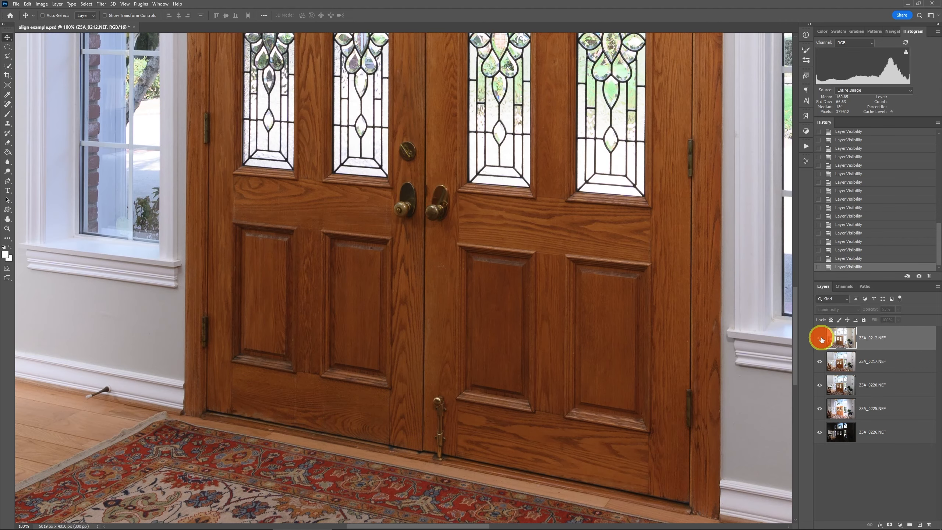
click(821, 340)
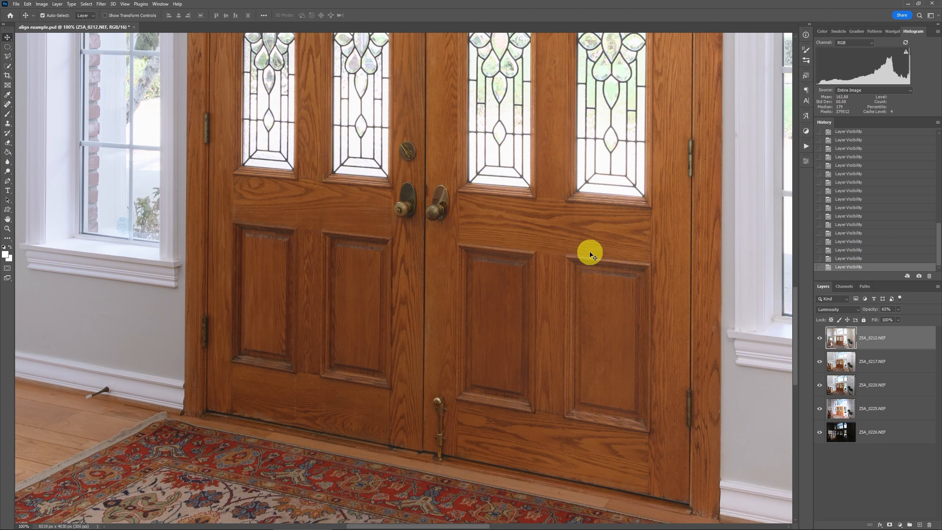
Step: Fit the whole image in view and start a Rotate transform on the ZSA_0212.NEF layer
key(ctrl+0)
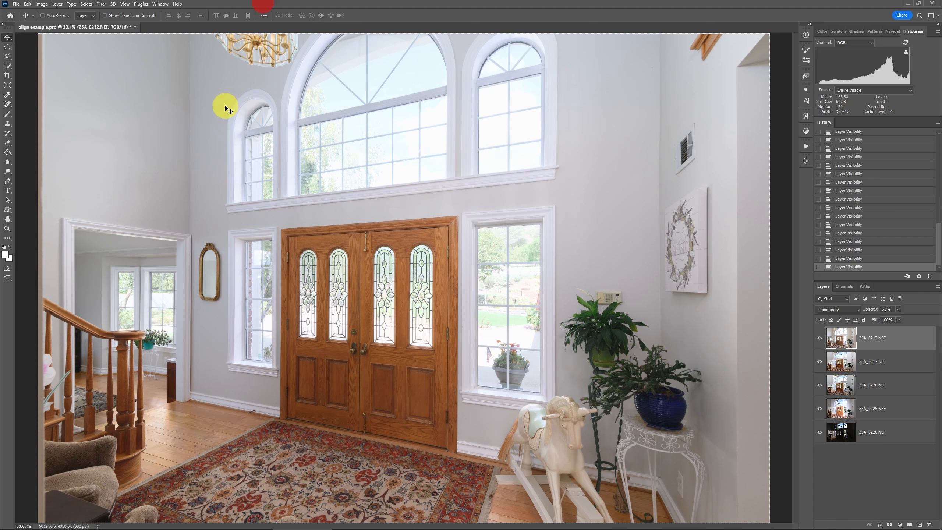
click(27, 4)
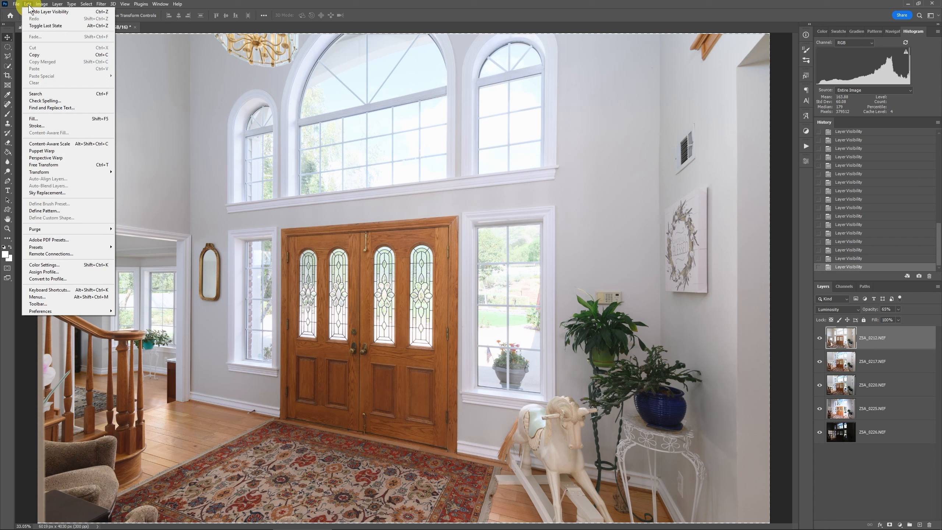
click(62, 174)
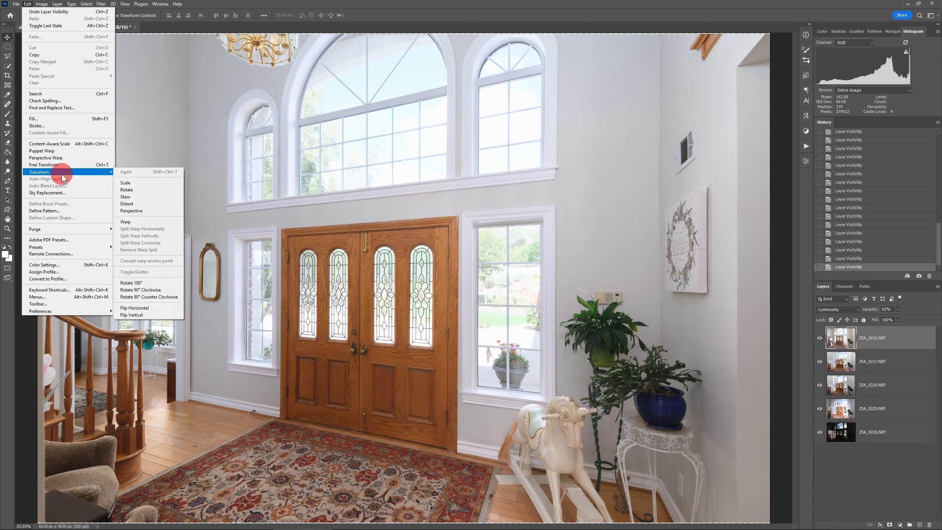
click(137, 190)
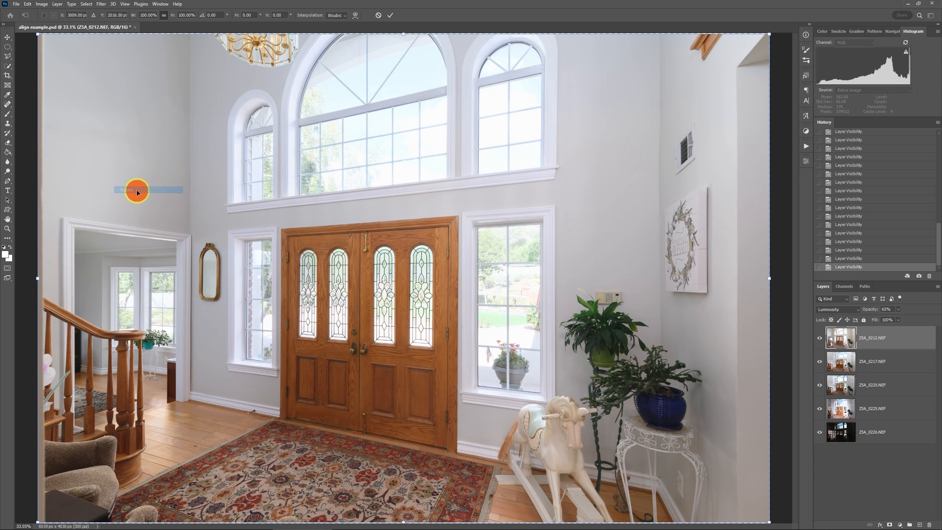